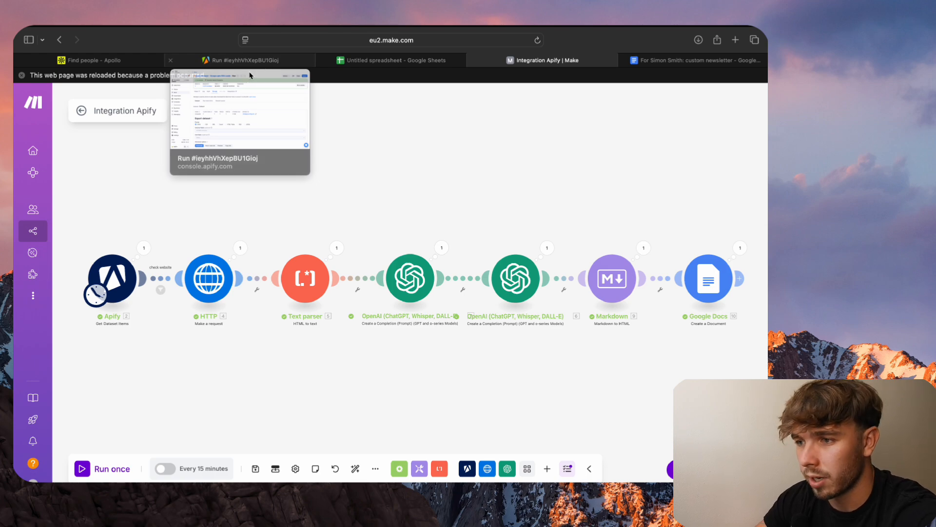
- Switch to Apollo and review the people search filters for job titles, location and industry
left_click(89, 60)
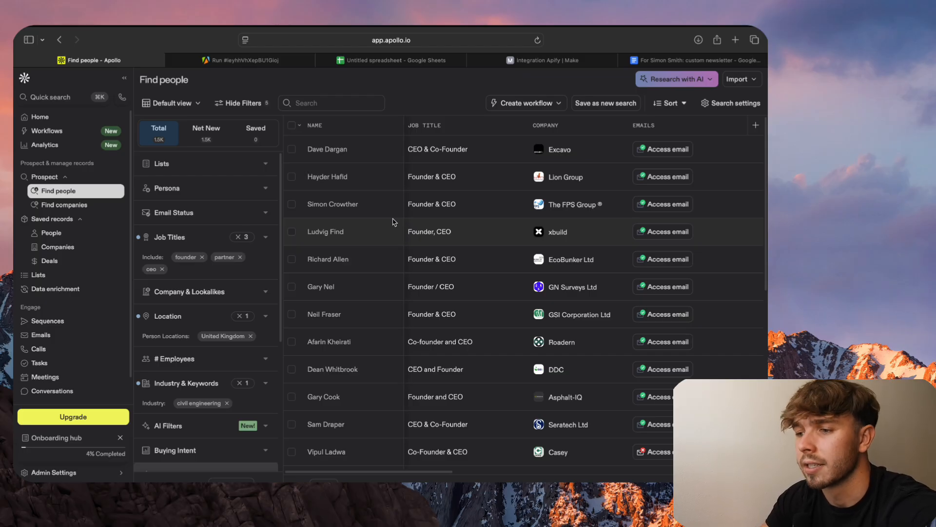
scroll(395, 222, "down", 1)
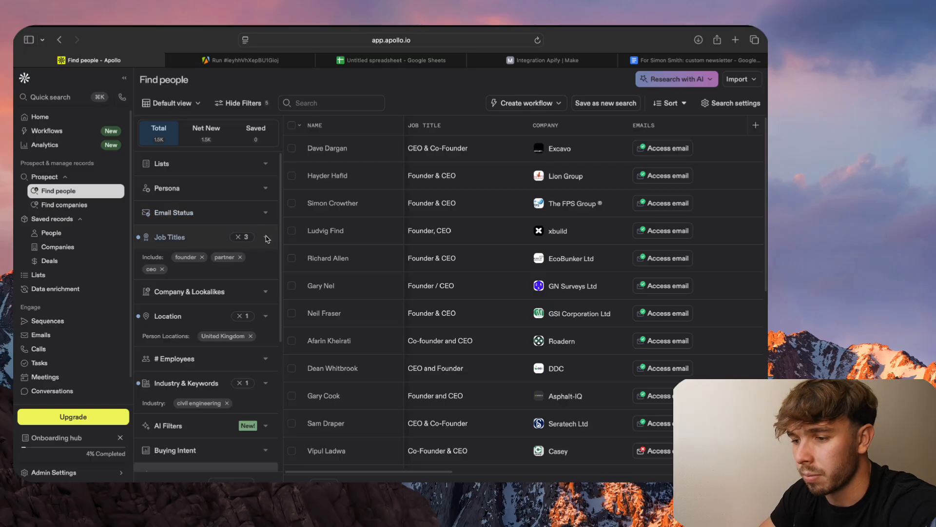
scroll(219, 230, "down", 2)
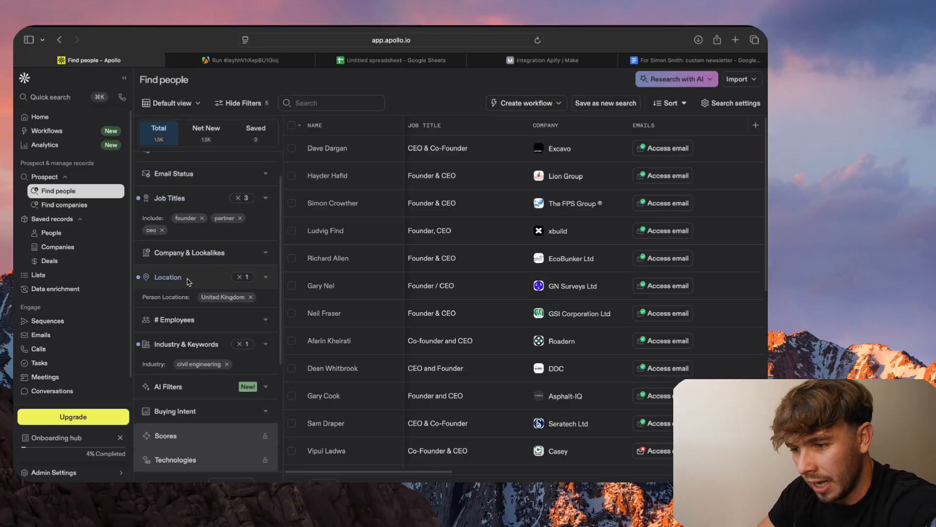
scroll(188, 282, "down", 2)
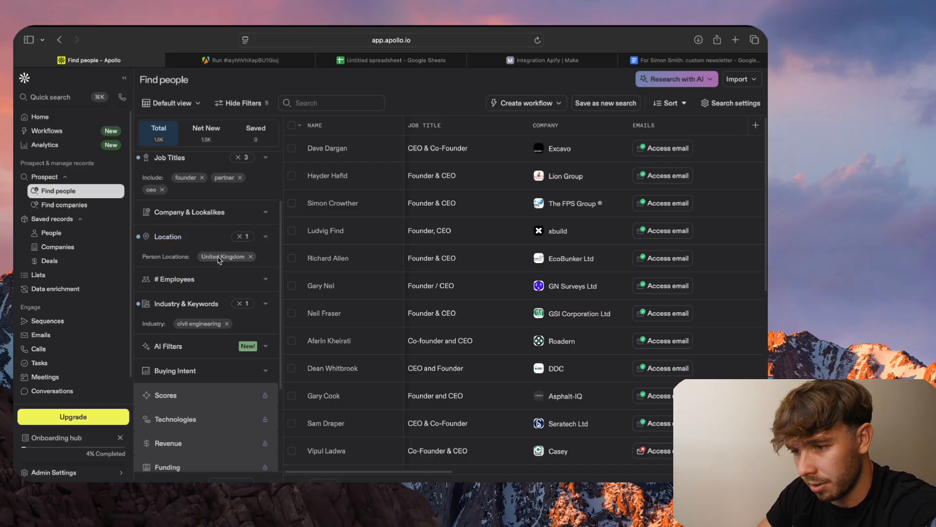
scroll(218, 258, "down", 2)
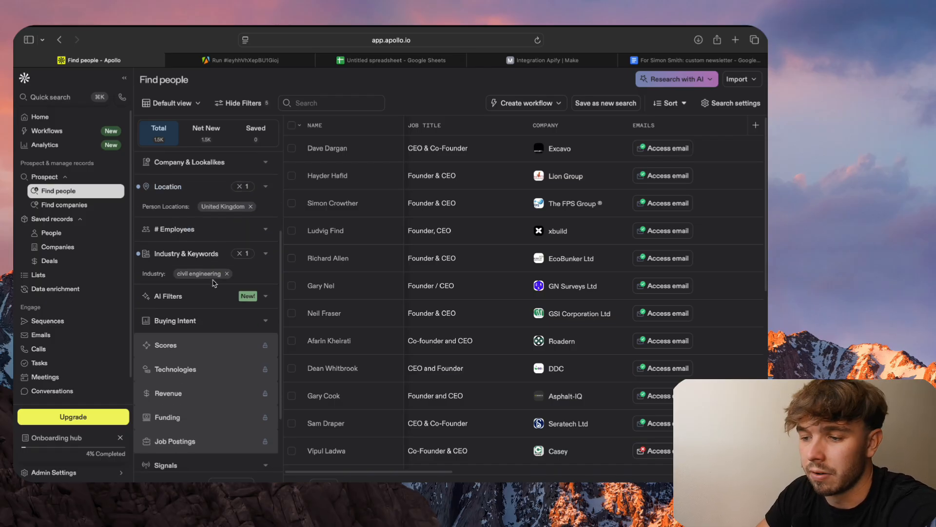
scroll(213, 283, "down", 1)
scroll(213, 283, "up", 6)
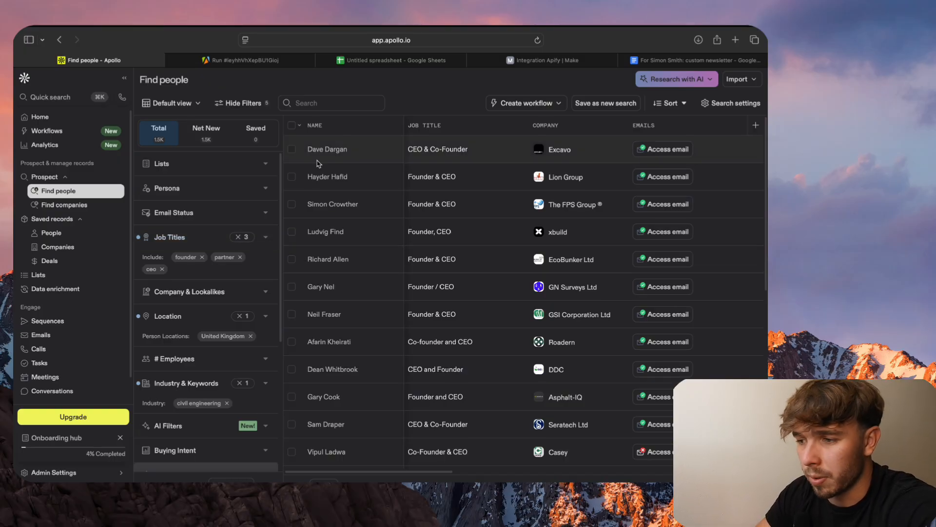
- Review the company columns of the Apollo people results and select the search page's URL
scroll(558, 310, "right", 10)
scroll(557, 310, "right", 10)
scroll(558, 311, "right", 10)
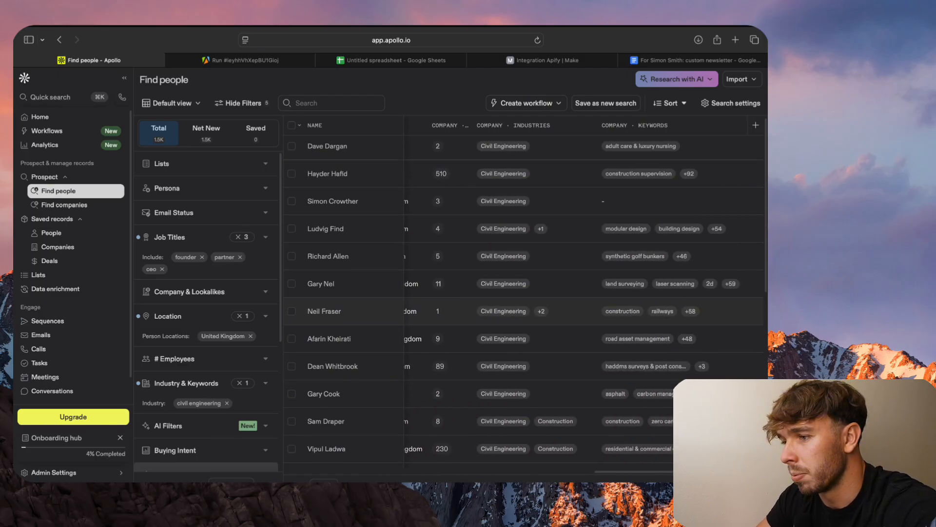
scroll(558, 311, "left", 20)
scroll(558, 310, "left", 3)
left_click(464, 43)
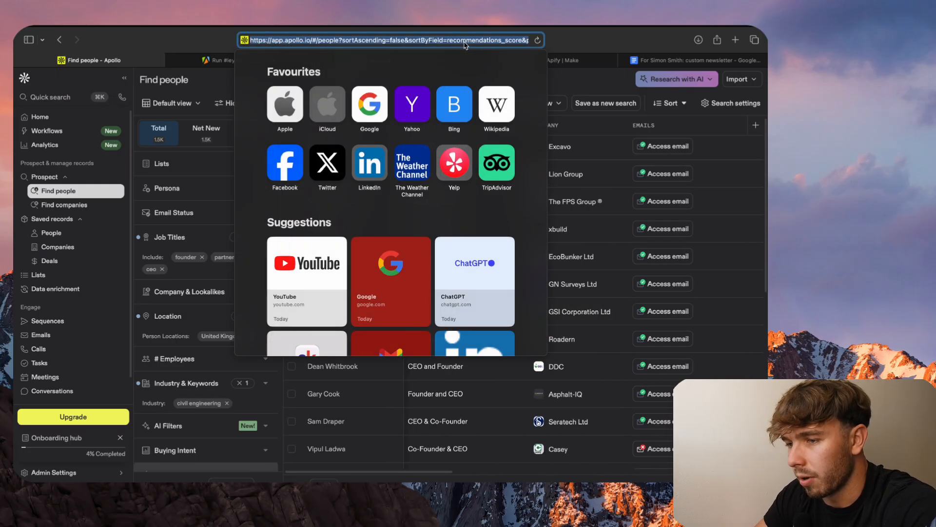
- Switch to Apify and open the output of the Apollo Scraper's latest successful run from its run list
left_click(209, 61)
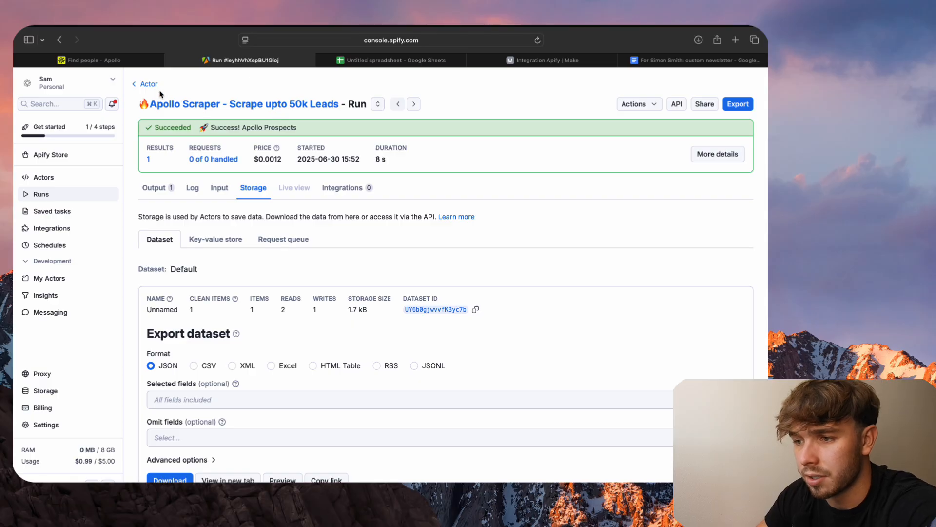
left_click(148, 84)
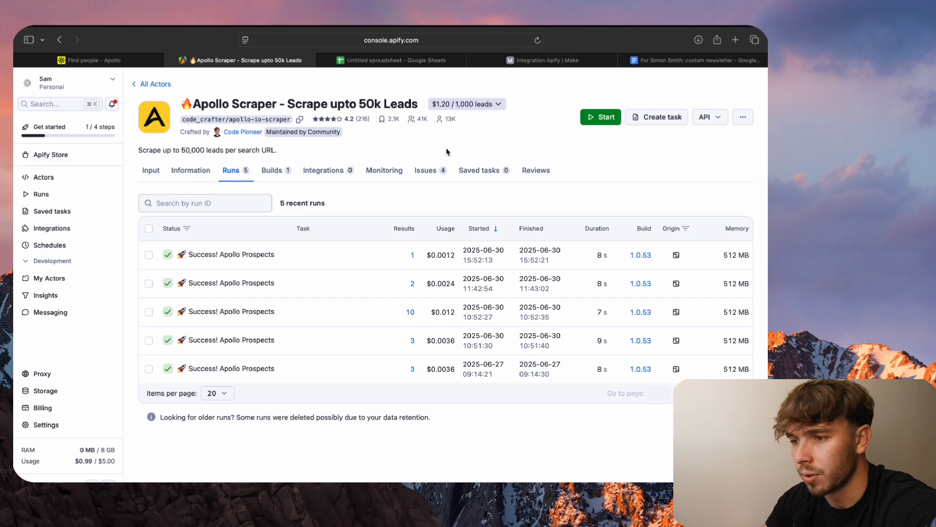
left_click(275, 257)
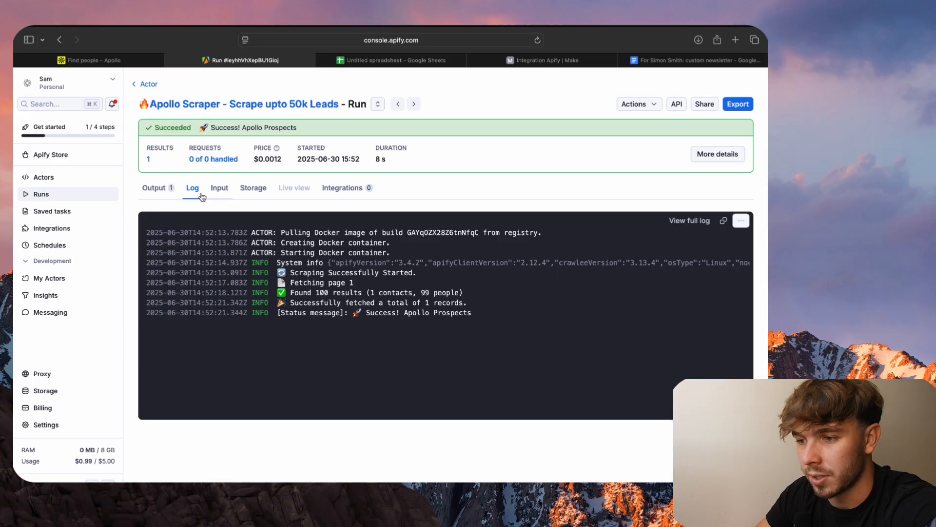
left_click(159, 193)
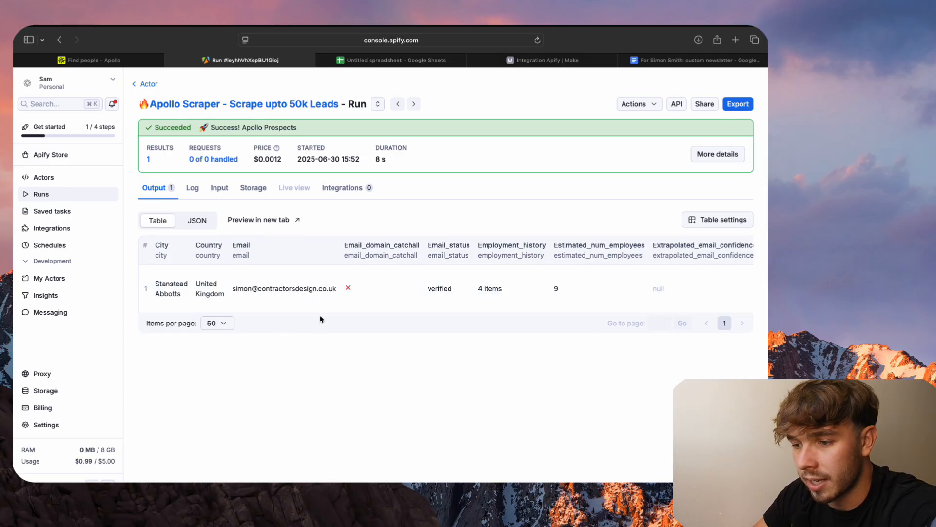
- Return to the Apollo Scraper actor and review its input settings, including the search URL and record count
left_click(148, 84)
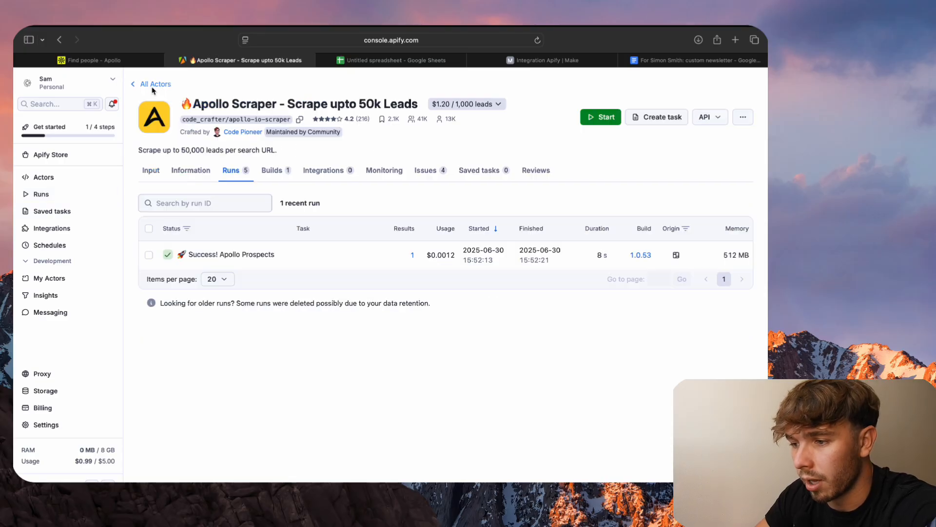
left_click(151, 171)
scroll(151, 220, "down", 1)
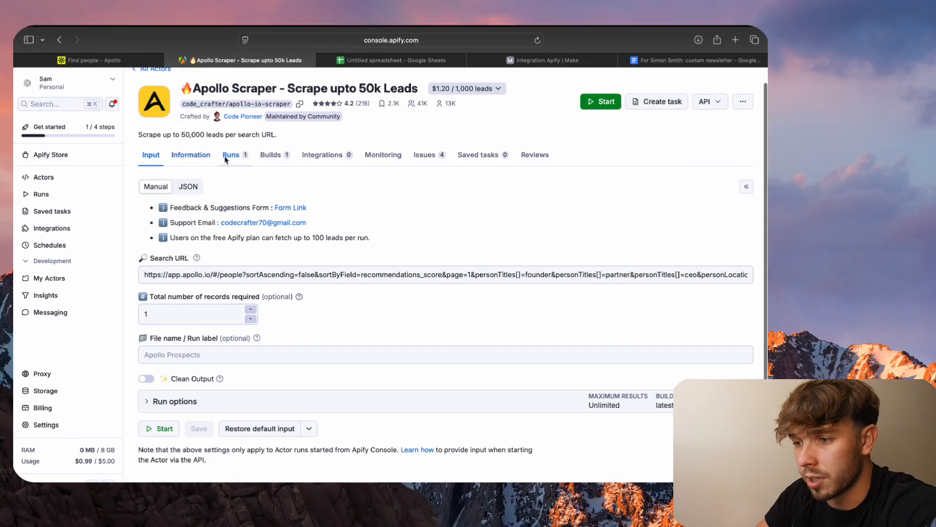
- Reopen the successful scraper run's output table and examine the lead's contact, employment, LinkedIn and organization fields
left_click(228, 157)
left_click(226, 255)
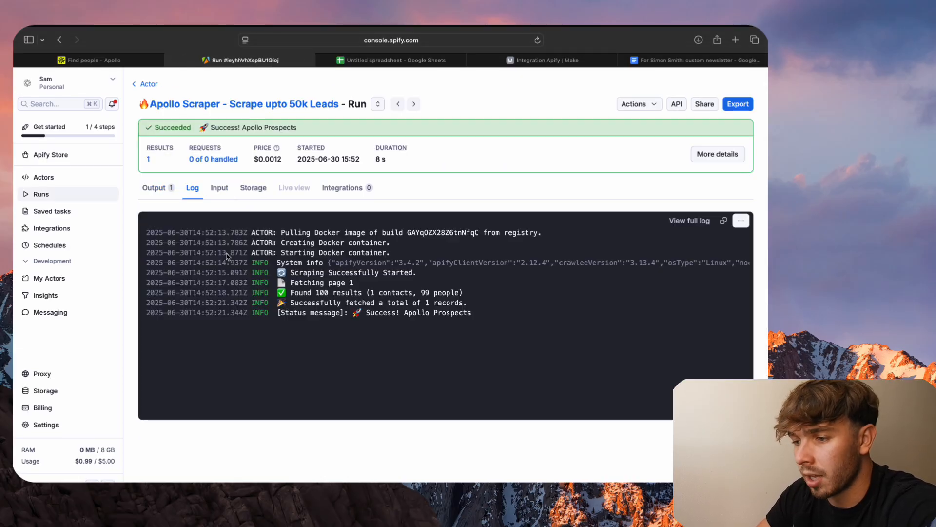
left_click(157, 188)
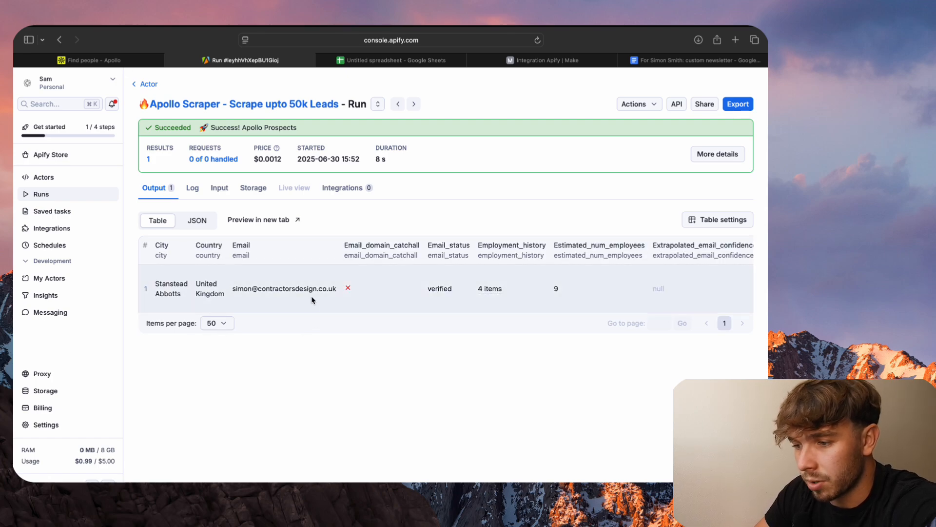
scroll(312, 300, "right", 10)
scroll(312, 300, "left", 5)
scroll(314, 299, "right", 6)
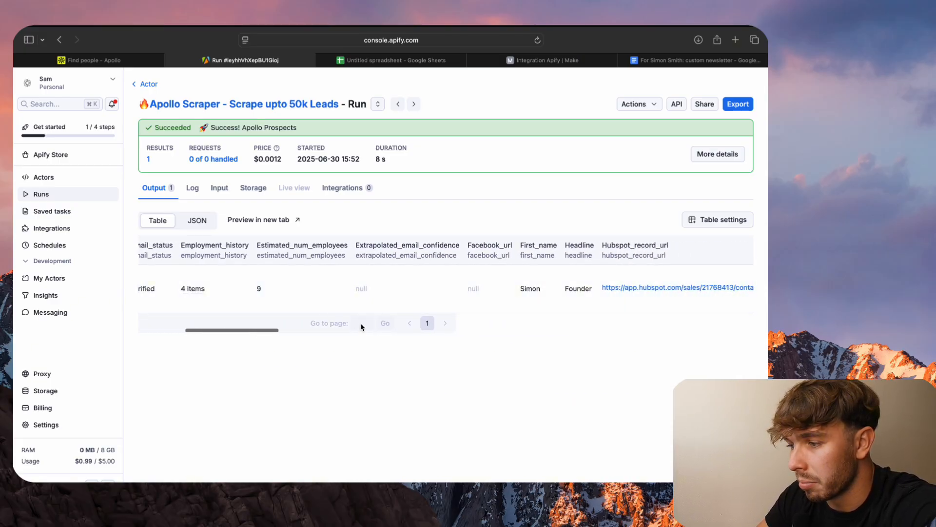
scroll(362, 326, "right", 5)
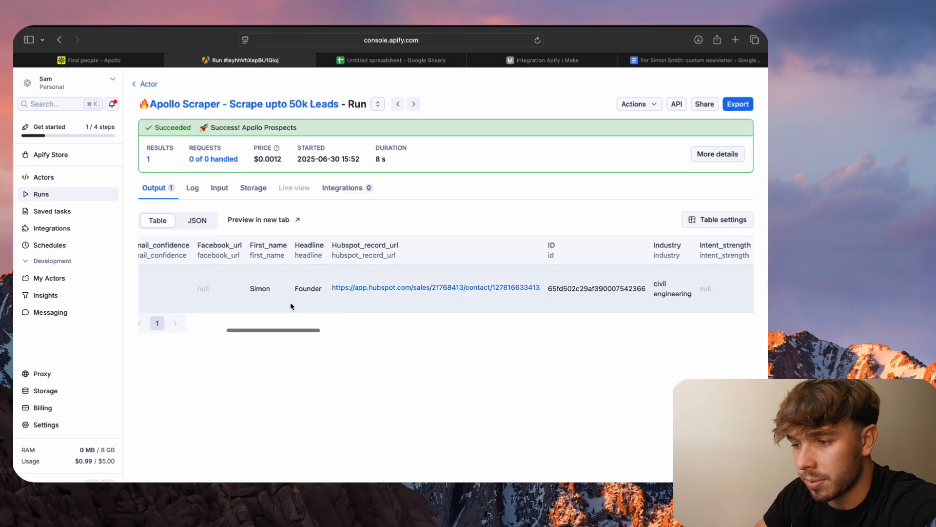
scroll(415, 305, "right", 8)
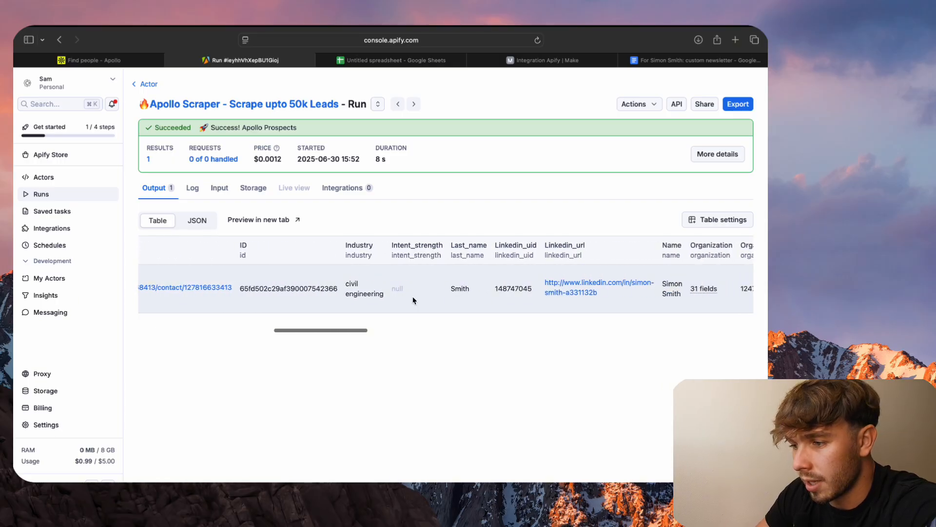
scroll(400, 309, "right", 5)
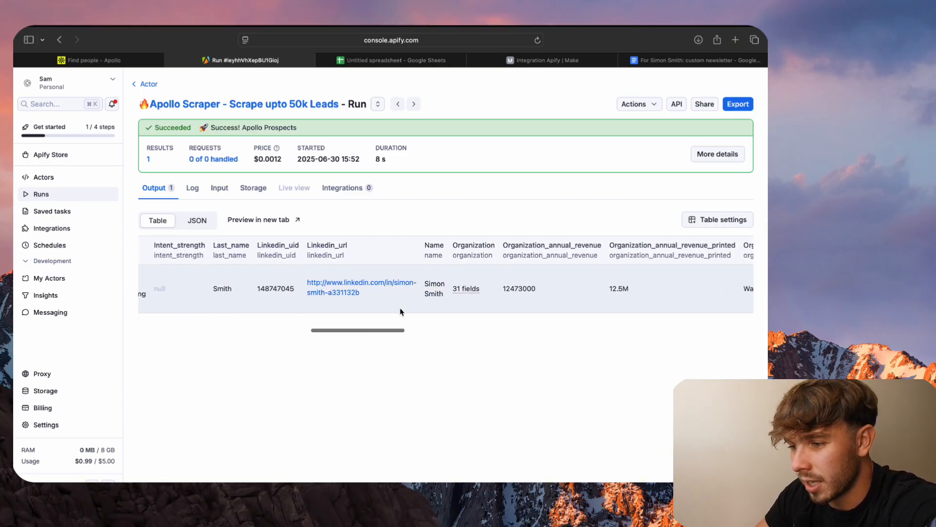
scroll(368, 316, "right", 6)
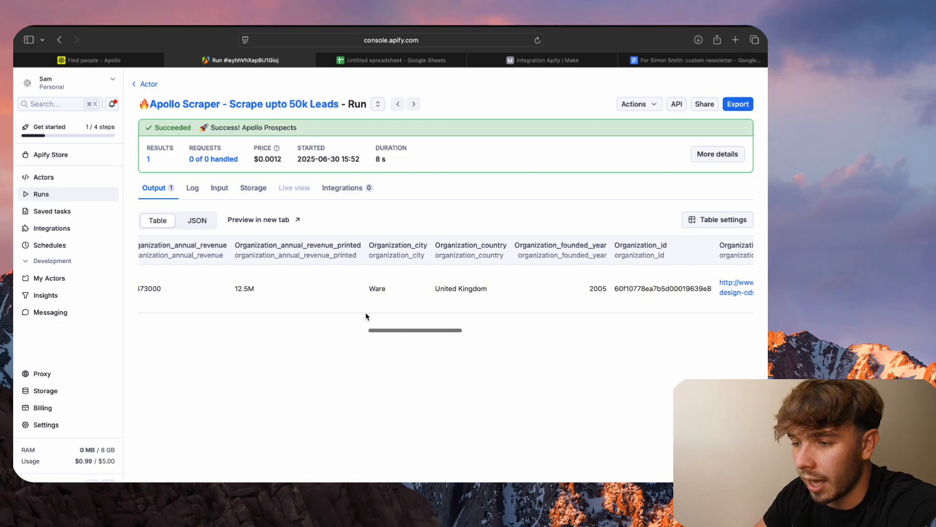
scroll(366, 317, "left", 15)
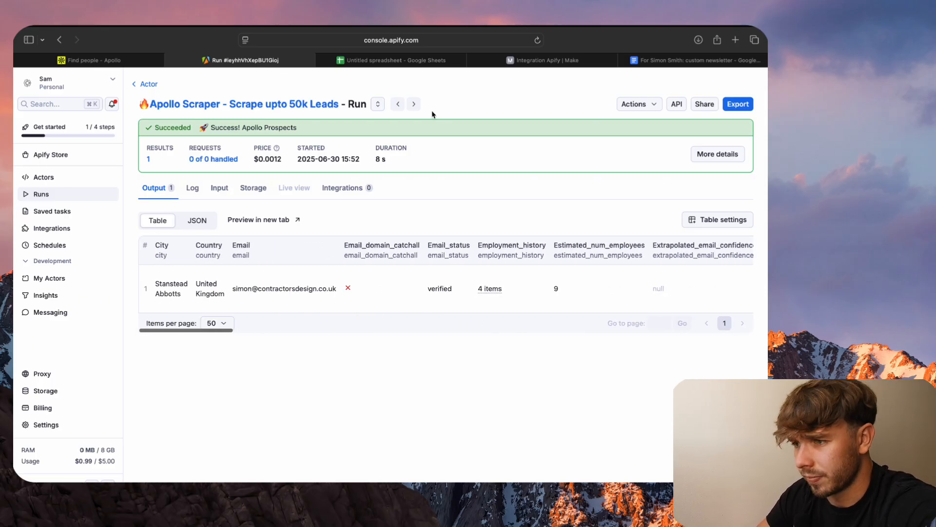
- Switch to Make and run the Integration Apify scenario once
left_click(420, 62)
left_click(513, 61)
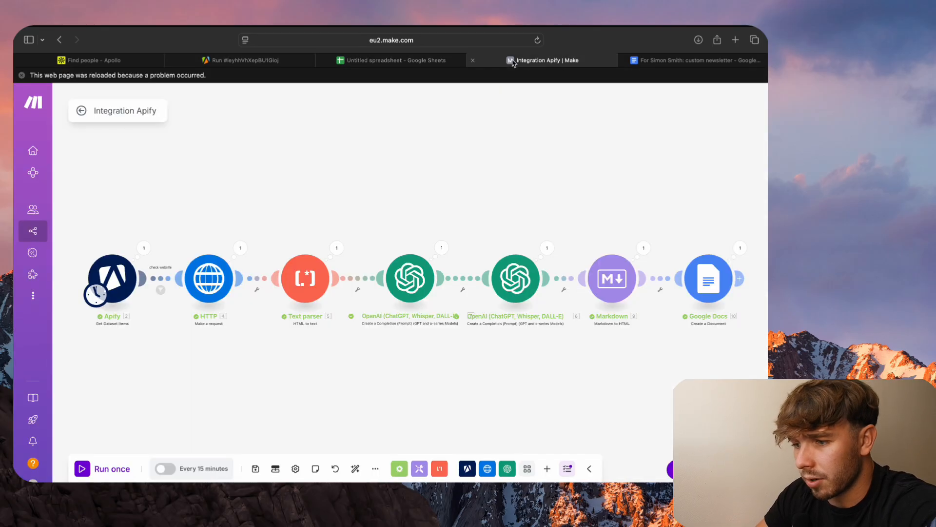
left_click(84, 471)
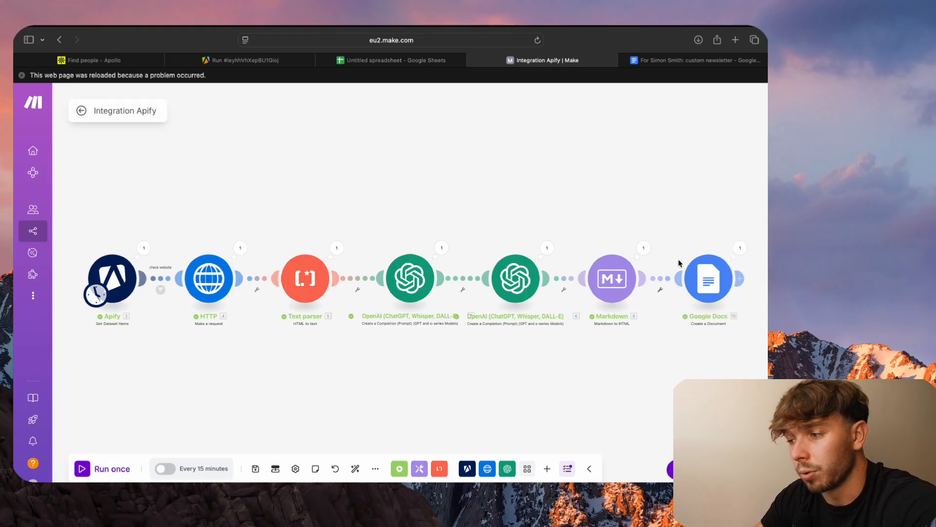
- Switch to Google Docs, open the most recent custom newsletter from the recent documents and read it through
left_click(695, 59)
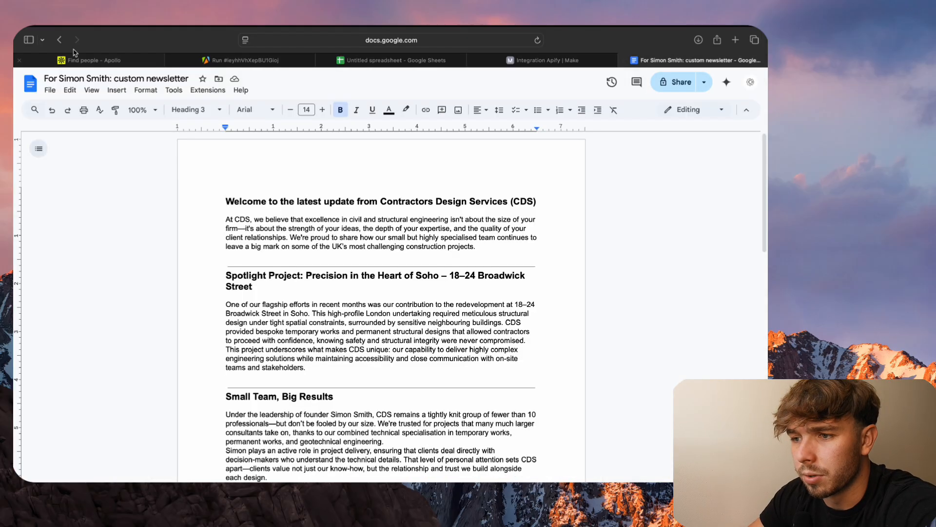
left_click(61, 41)
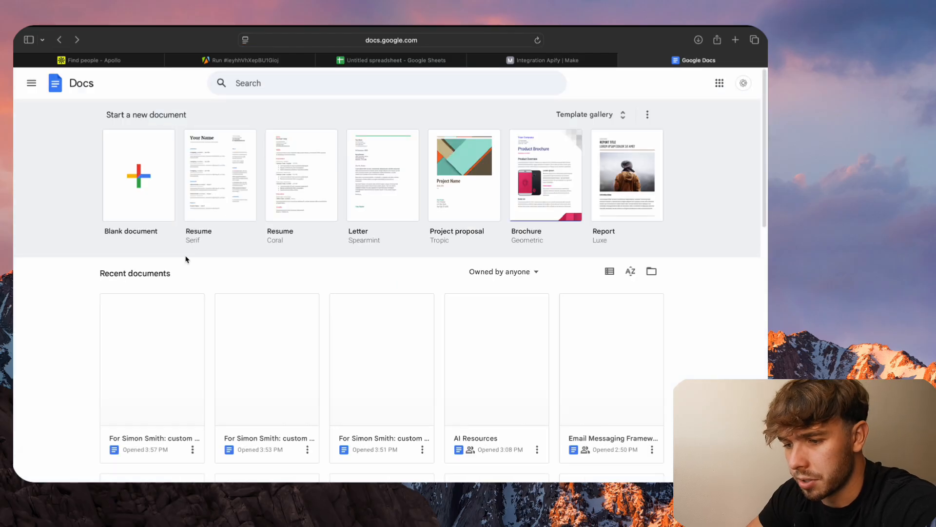
left_click(150, 331)
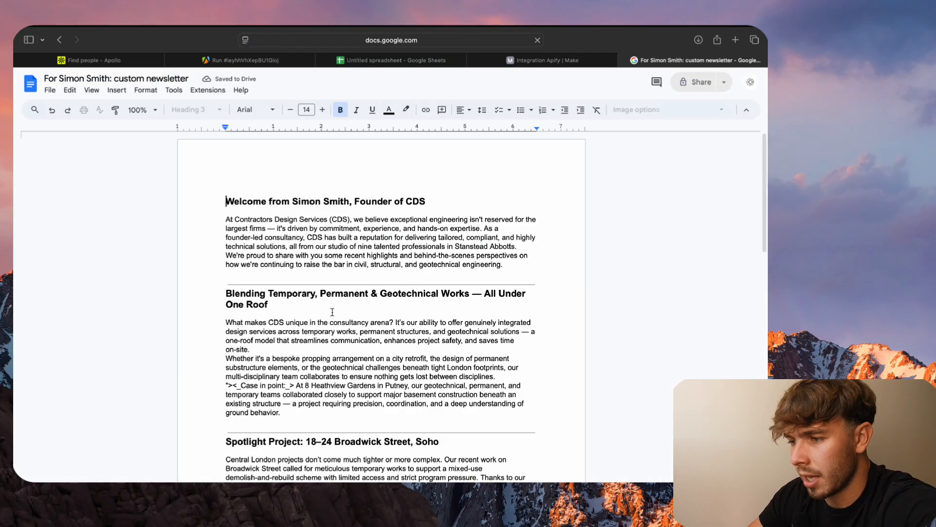
scroll(333, 312, "down", 1)
scroll(333, 312, "down", 8)
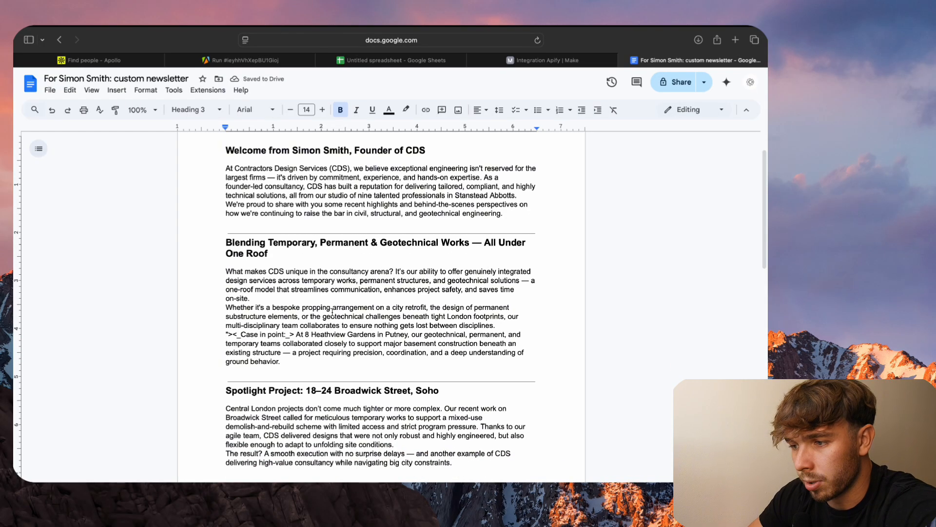
scroll(333, 312, "down", 12)
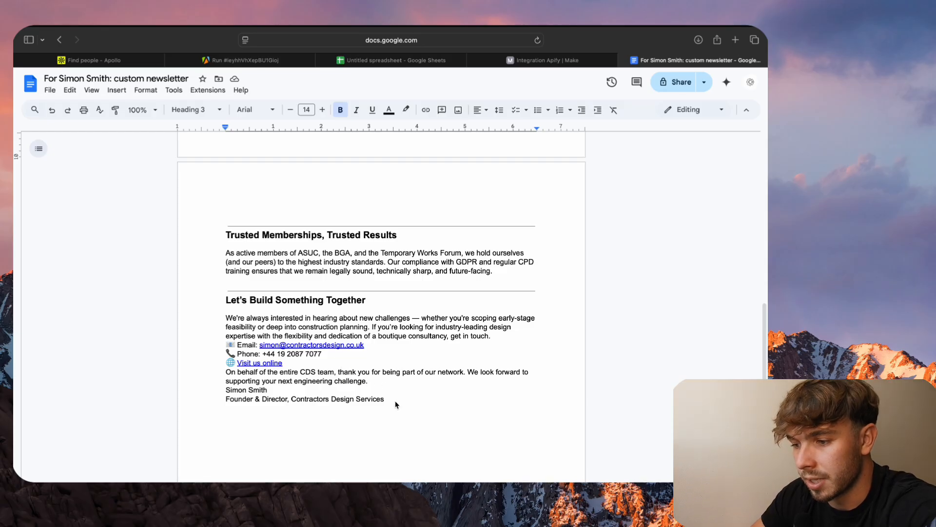
scroll(396, 405, "up", 20)
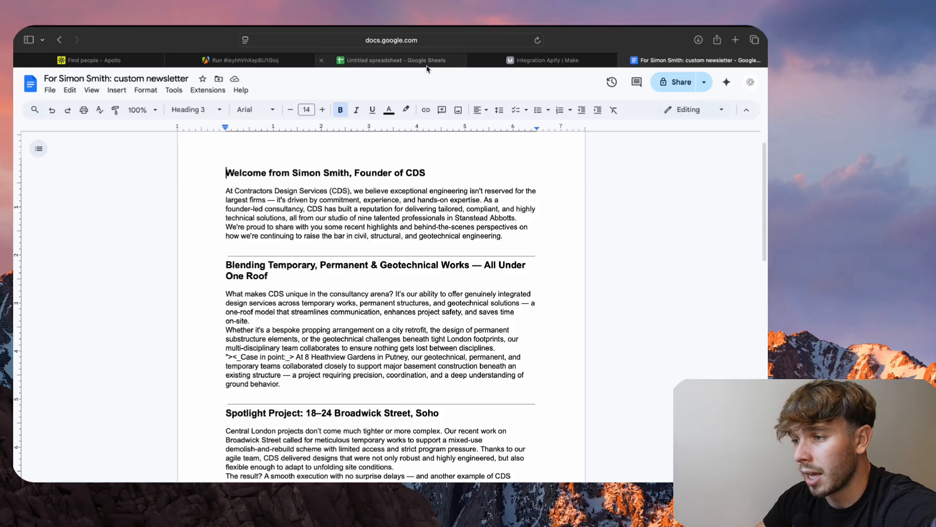
- Look again at the scraper run's output in Apify, and return to the Make scenario
left_click(426, 64)
left_click(244, 60)
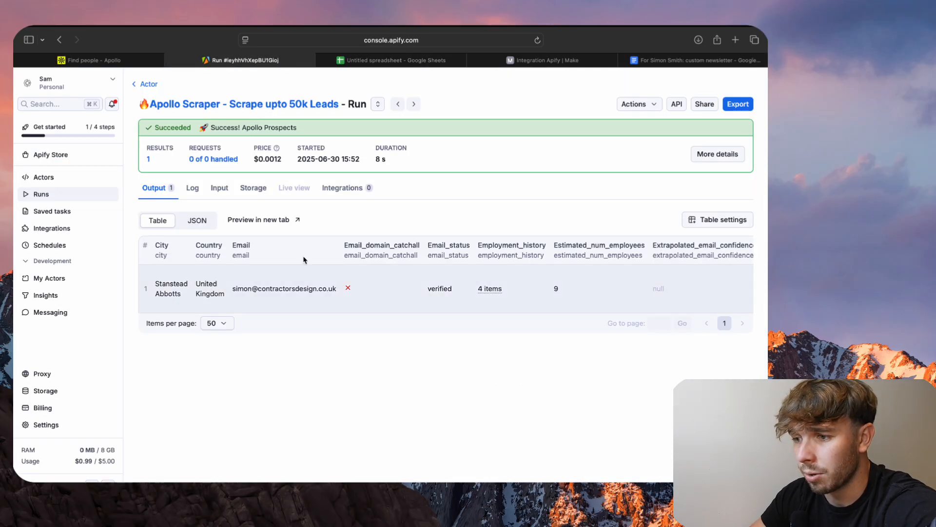
left_click(525, 61)
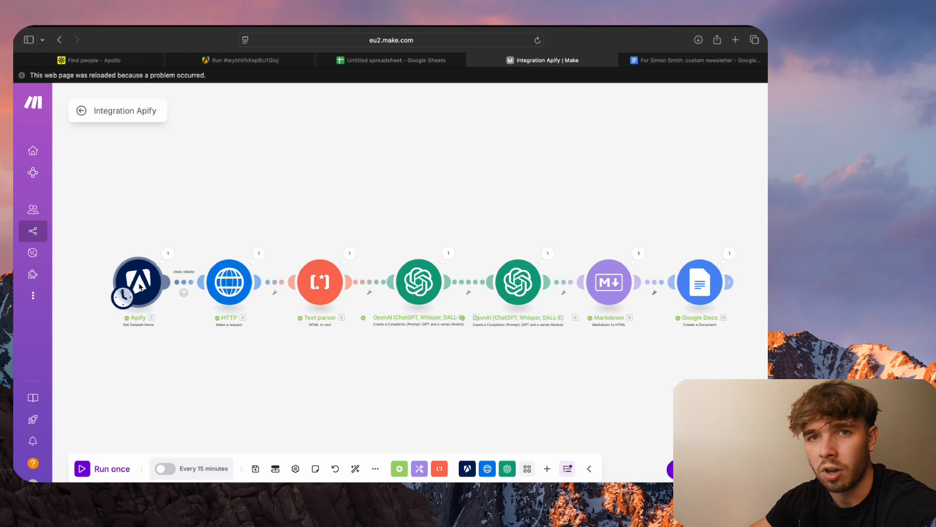
- Inspect the Dataset ID setting in the scenario's Apify module and close the module's settings
left_click(140, 288)
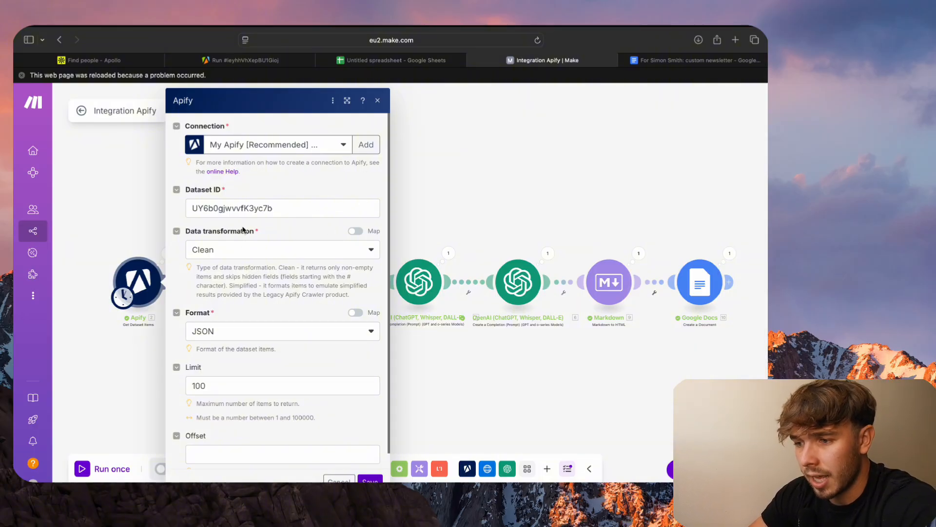
left_click(282, 209)
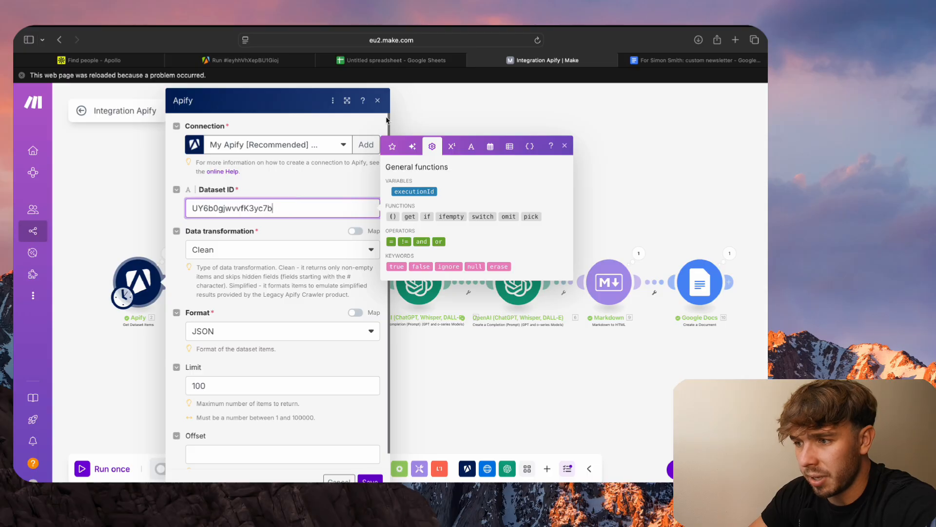
left_click(416, 121)
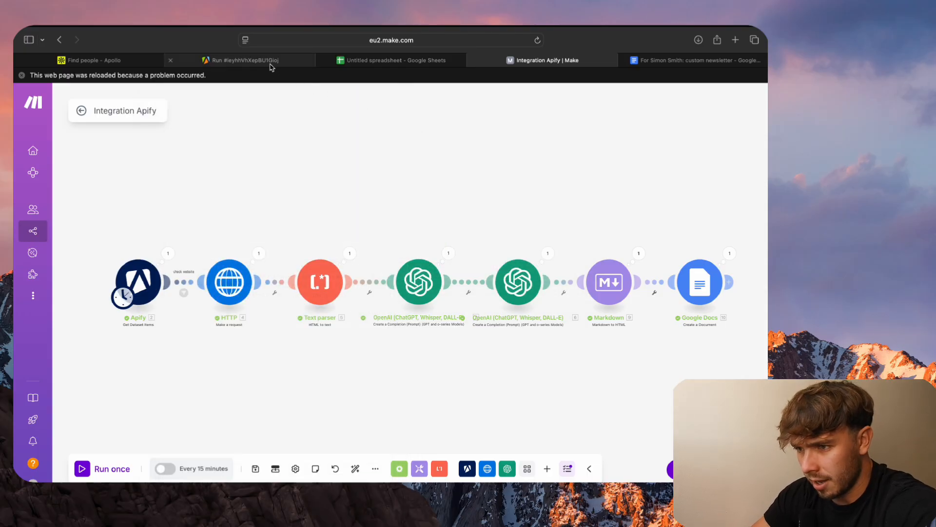
- Switch to the scraper run in Apify, open its storage details and copy the default dataset's ID
left_click(245, 60)
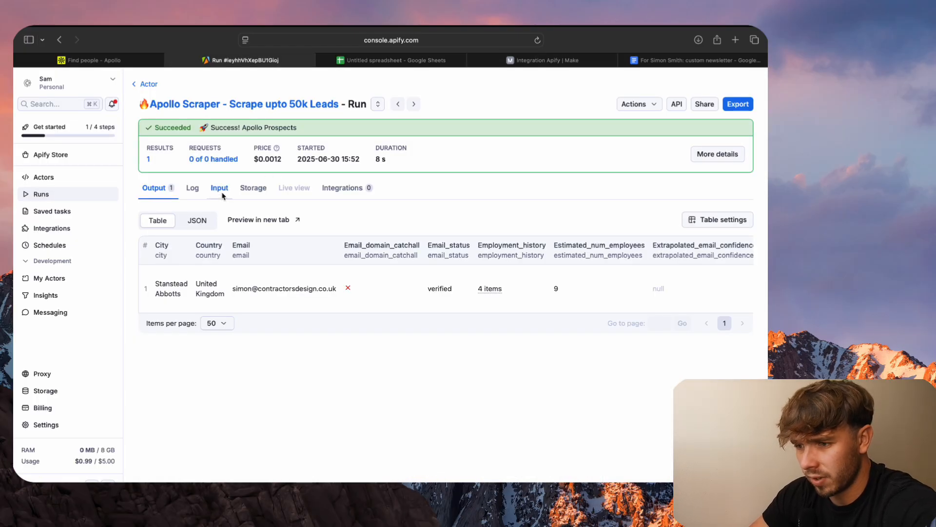
left_click(262, 196)
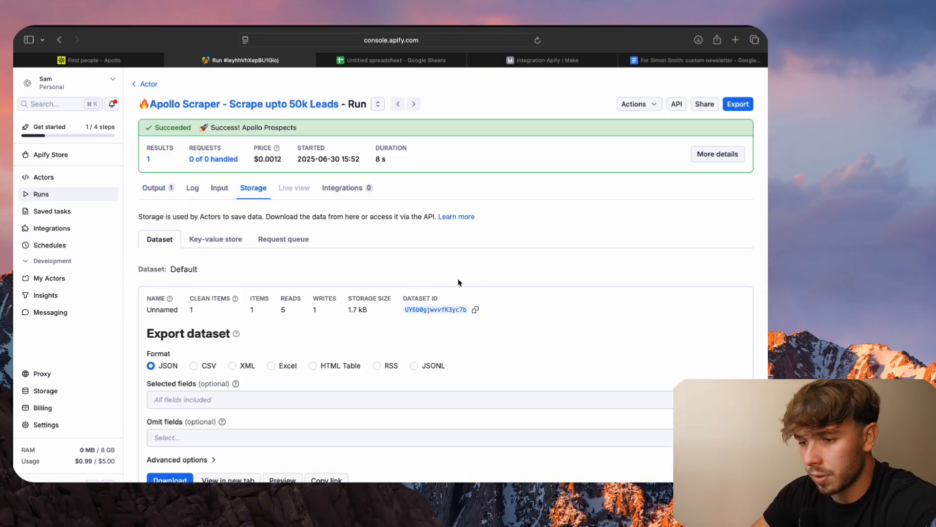
scroll(359, 374, "down", 1)
scroll(360, 374, "up", 1)
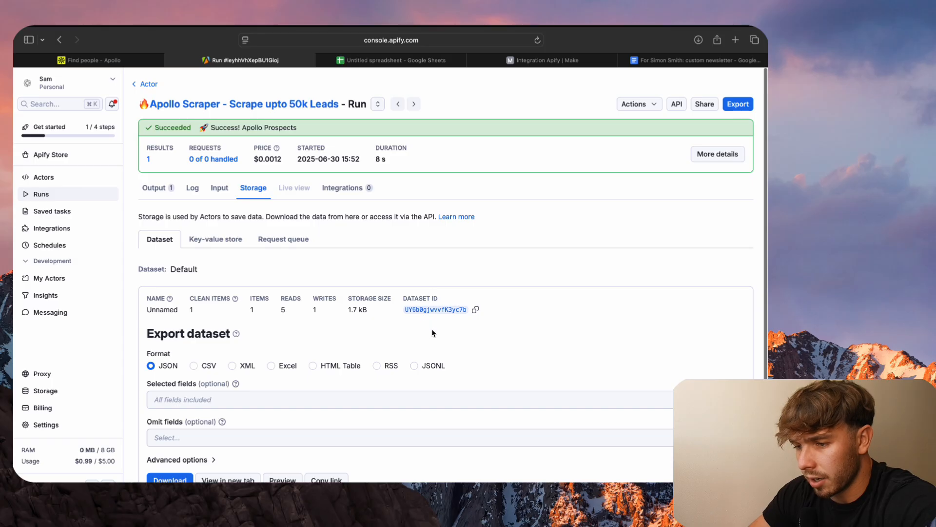
left_click(475, 310)
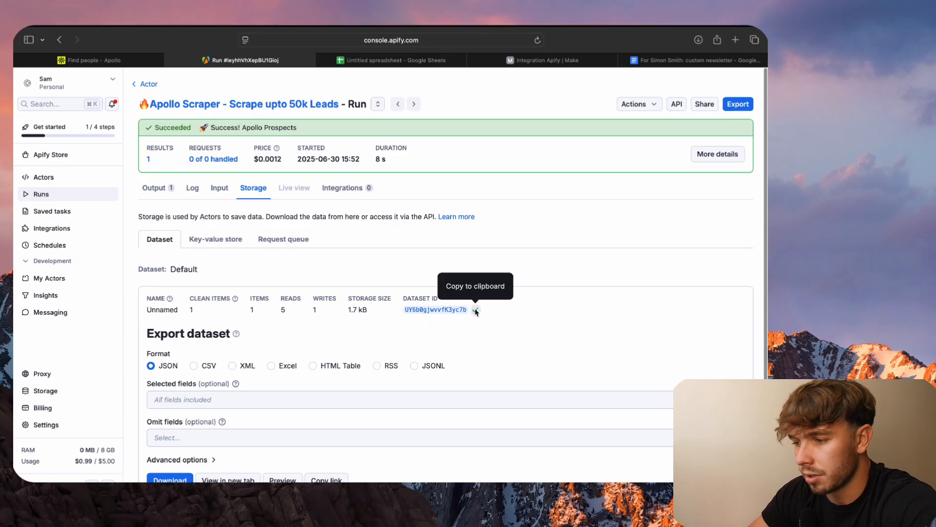
- Return to the Make scenario, review the Apify module's dataset, format and limit settings, and close them
left_click(423, 61)
left_click(497, 62)
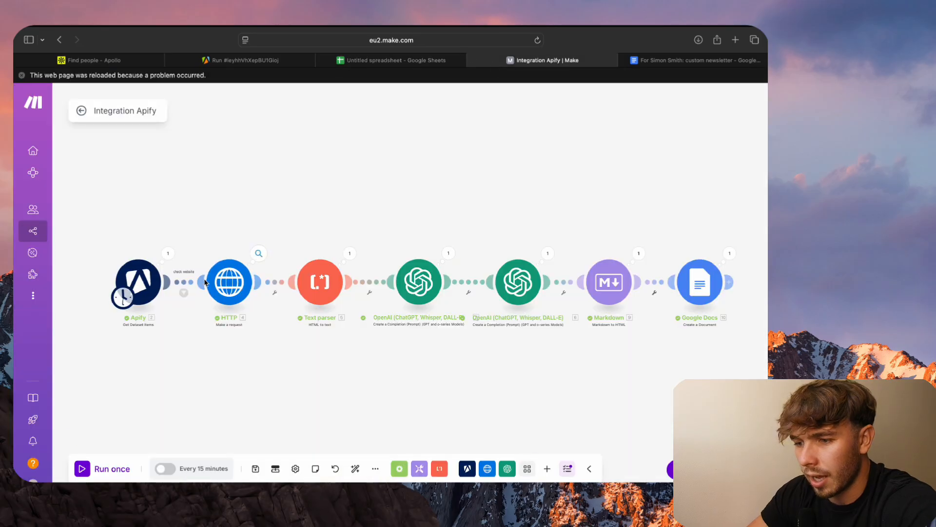
left_click(140, 297)
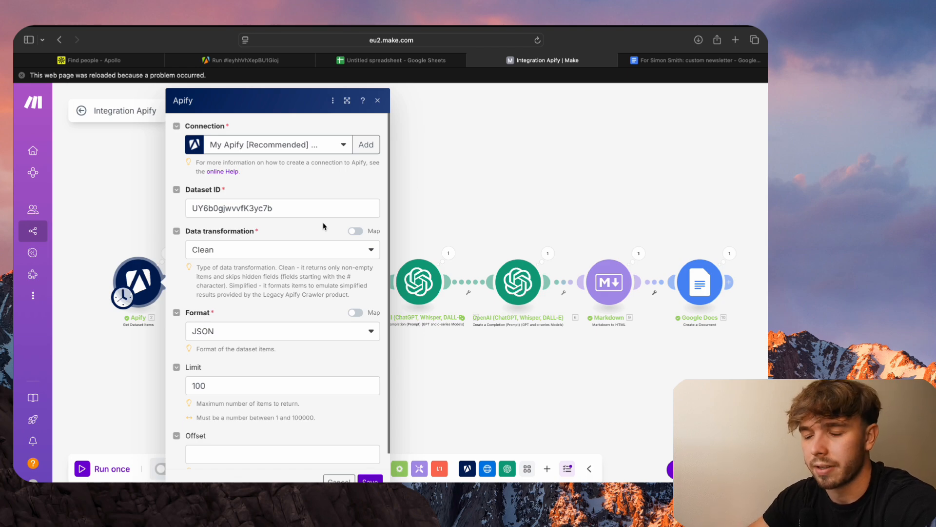
left_click(278, 333)
left_click(286, 312)
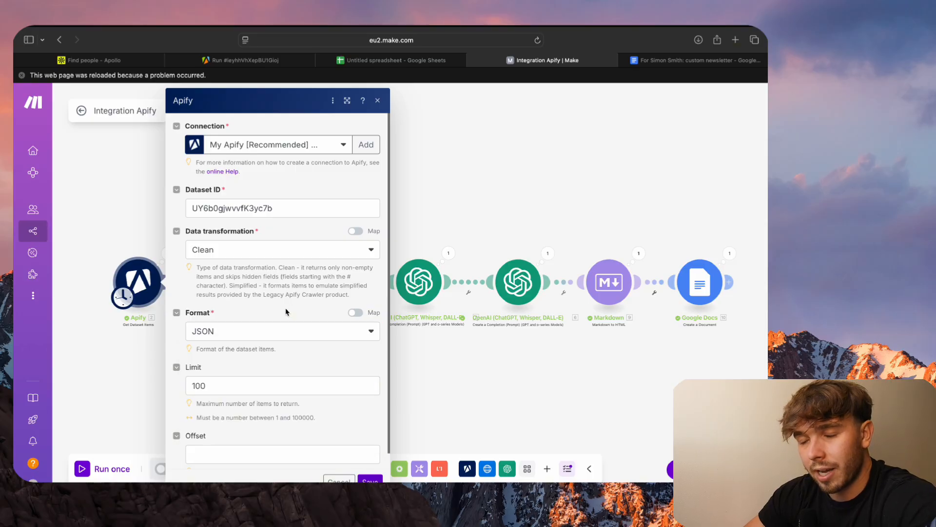
scroll(286, 312, "down", 1)
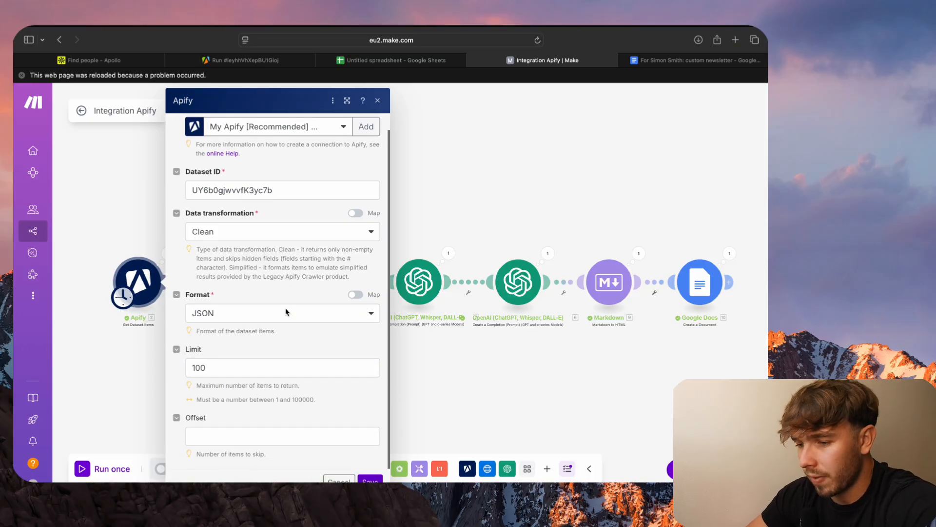
left_click(531, 379)
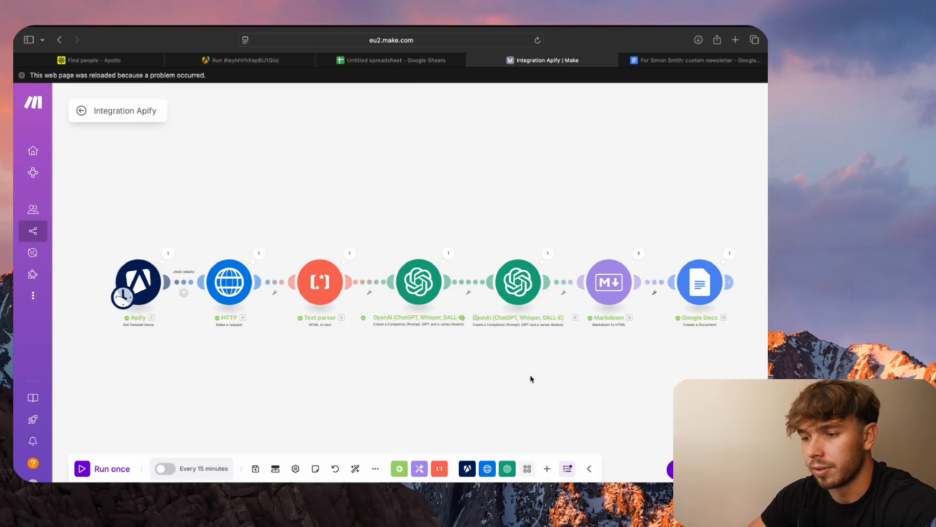
- Open the HTTP module's settings and examine its request method and the Apify items available for mapping to its URL
left_click(233, 283)
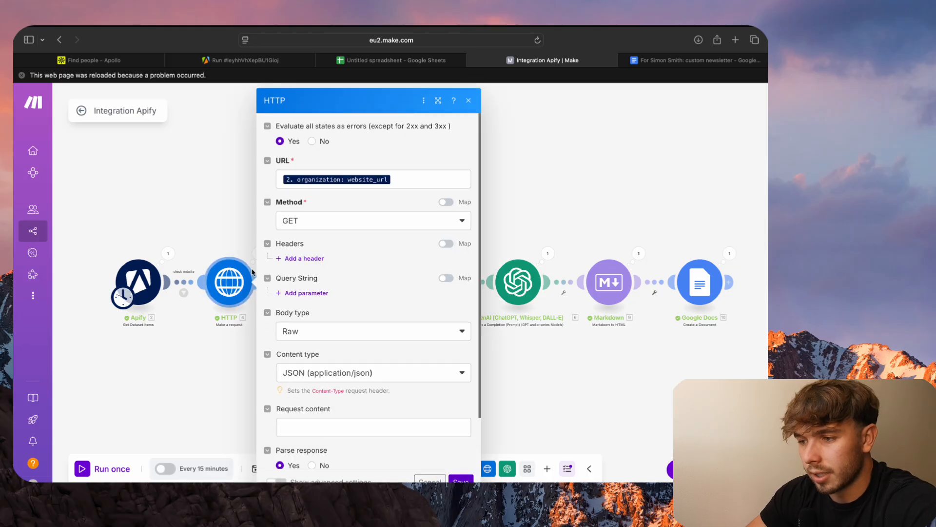
left_click(373, 227)
left_click(373, 226)
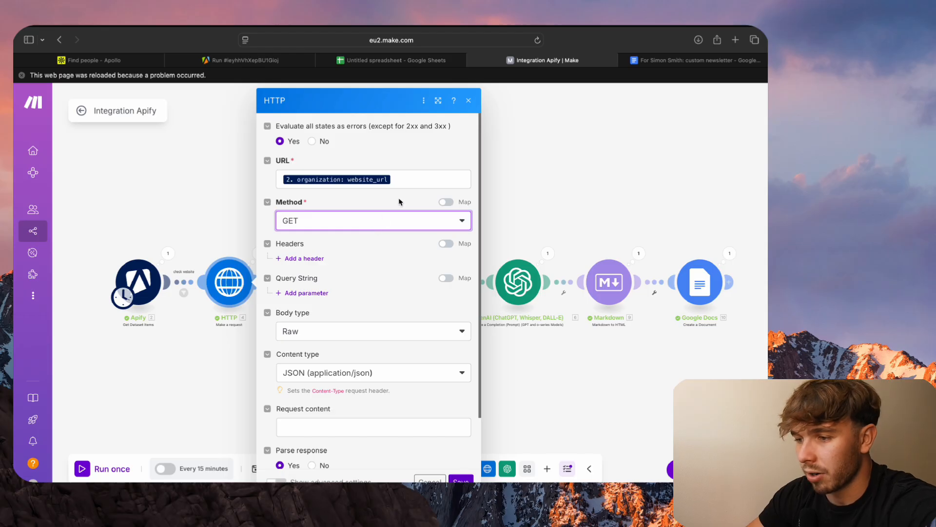
left_click(409, 183)
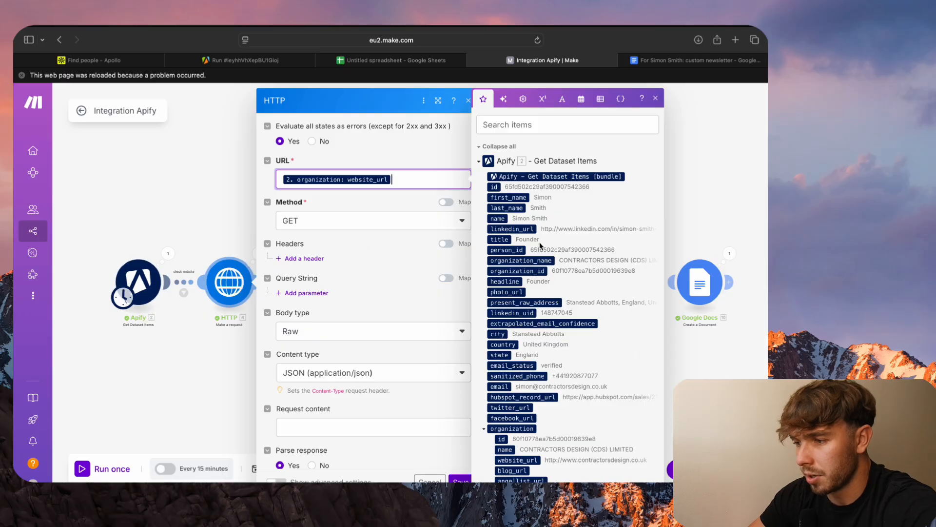
scroll(539, 244, "down", 3)
scroll(538, 241, "up", 3)
- Search the mappable items for "website" to check the source of the URL mapping, and close the item picker
left_click(559, 126)
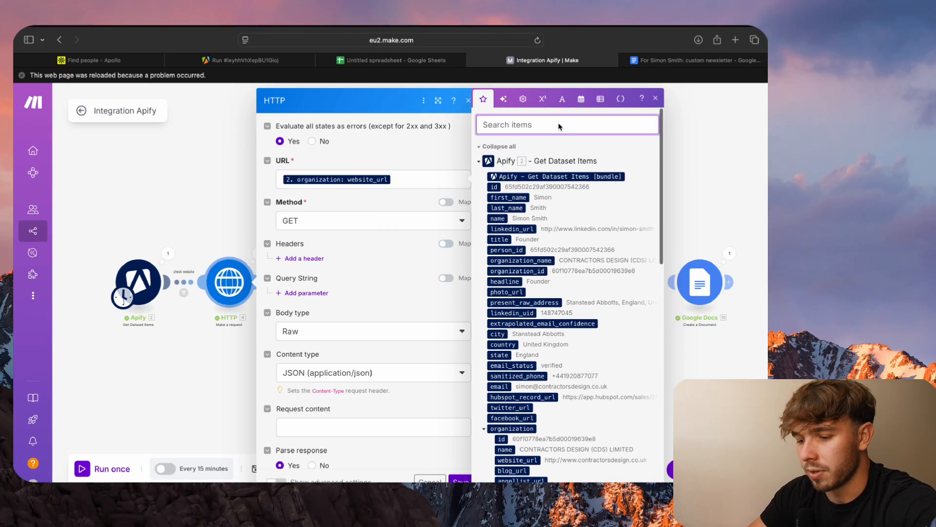
type("we")
key("BackSpace")
key("BackSpace")
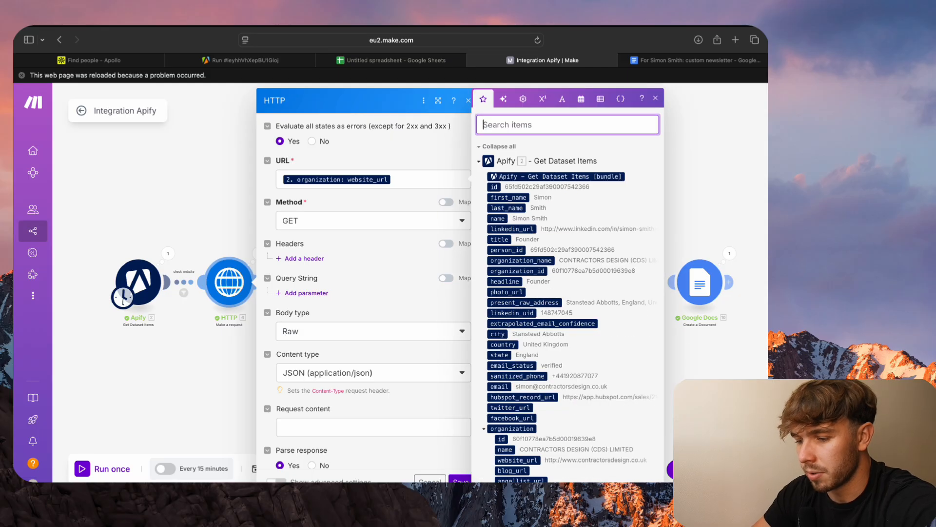
type("wbes")
key("BackSpace")
key("BackSpace")
key("BackSpace")
type("ebsite")
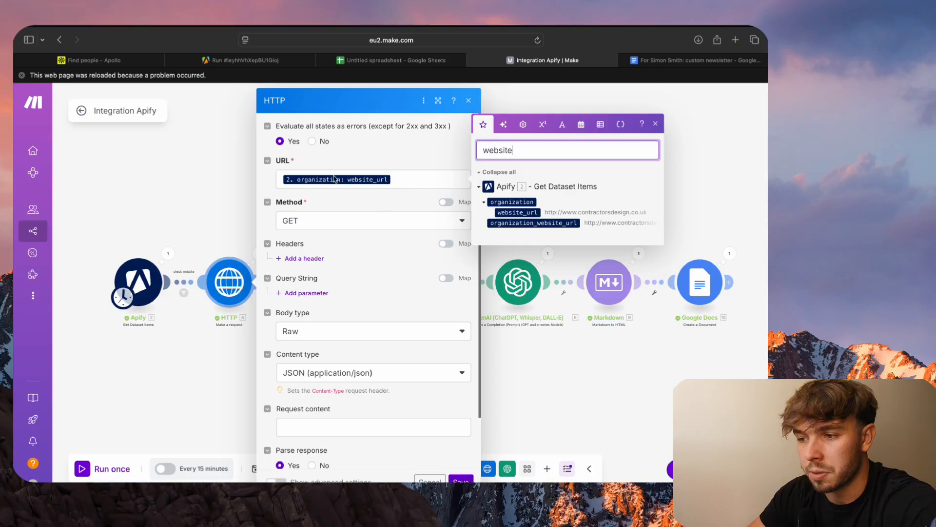
left_click(413, 158)
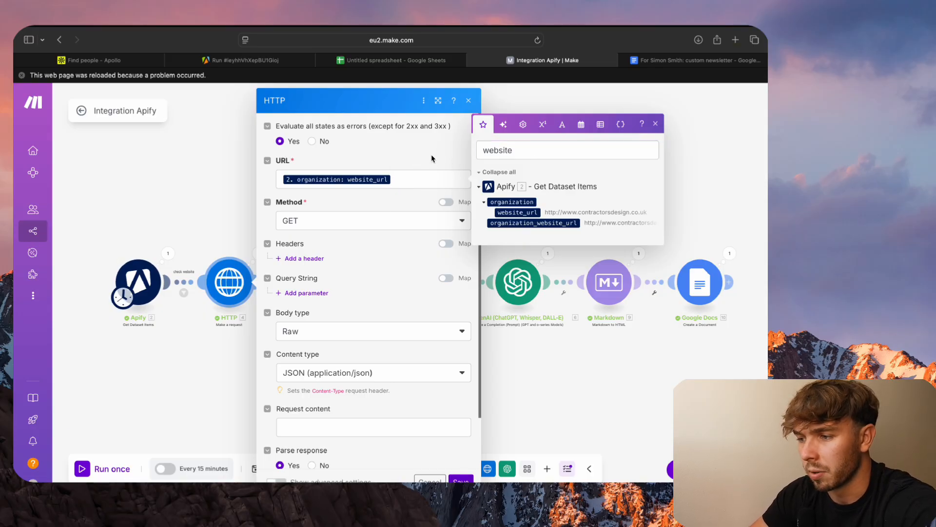
- Review the HTTP module's remaining settings, including body type, response parsing and the available content types
scroll(373, 282, "down", 2)
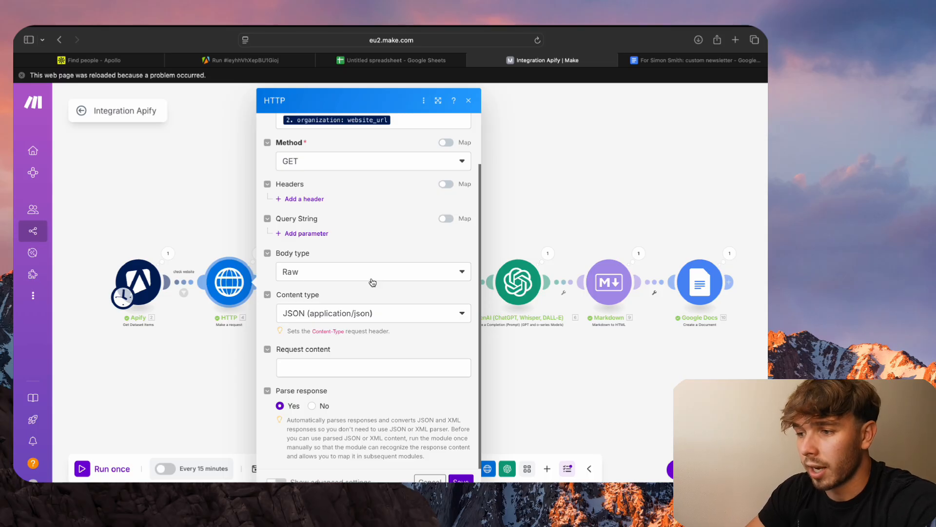
scroll(372, 282, "down", 1)
scroll(372, 283, "up", 1)
scroll(381, 274, "down", 1)
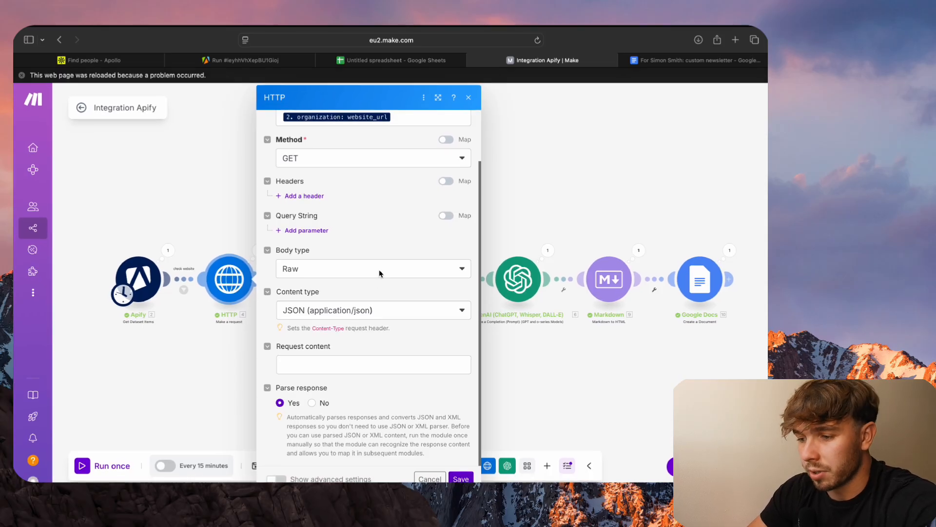
left_click(332, 318)
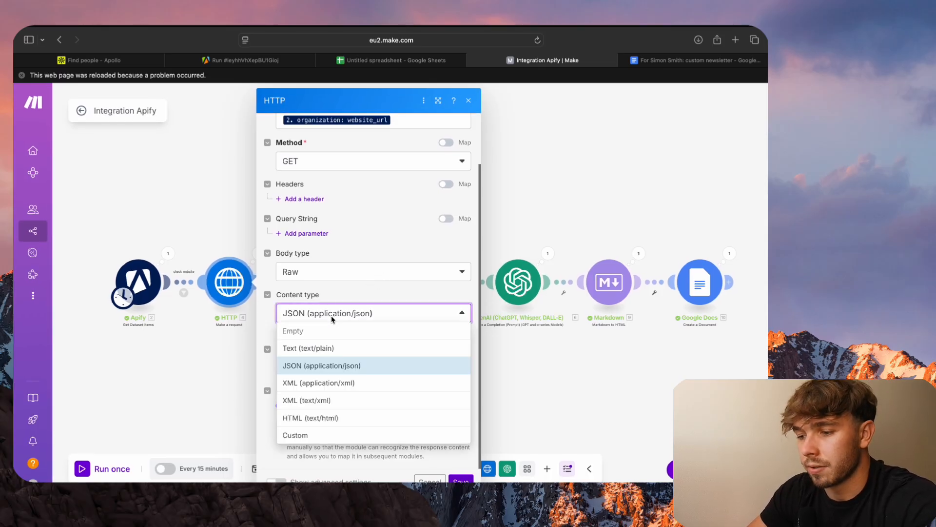
left_click(332, 315)
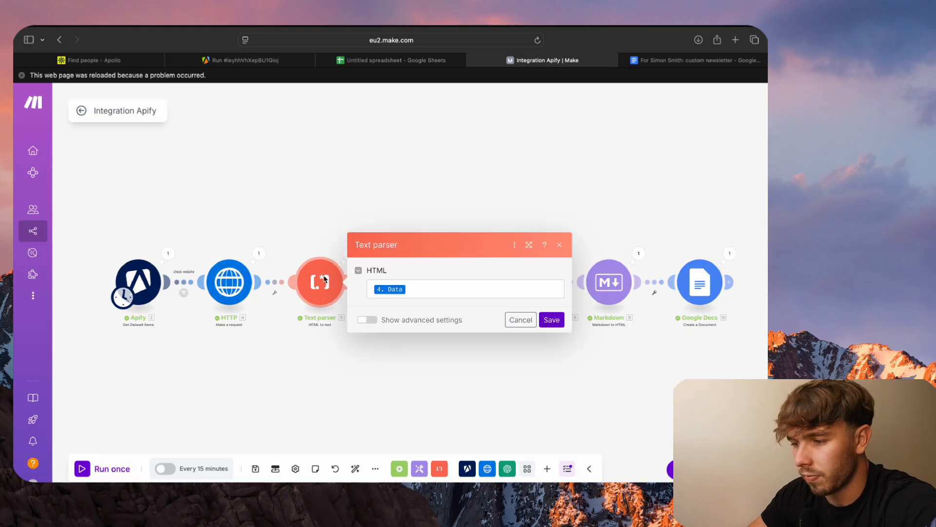
- Inspect the data mapped to the Text parser module's HTML field and close its settings without saving
left_click(438, 290)
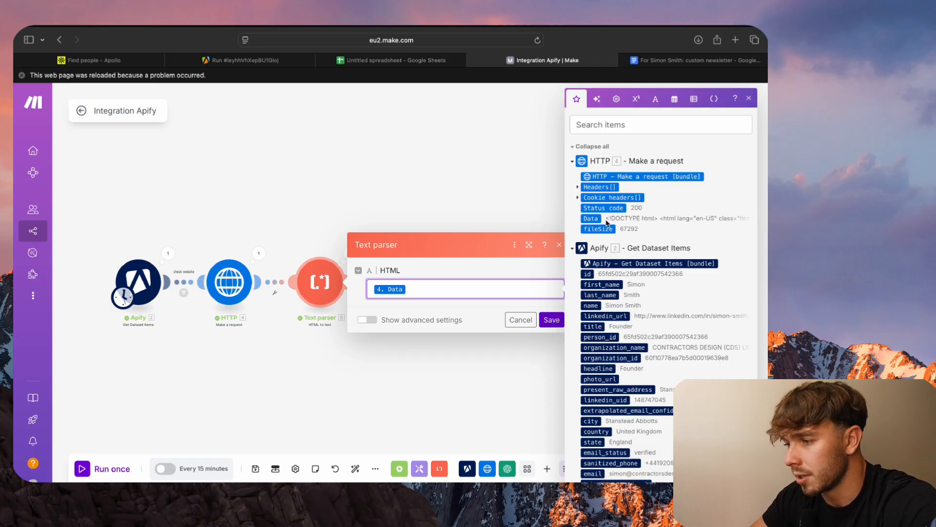
left_click(520, 322)
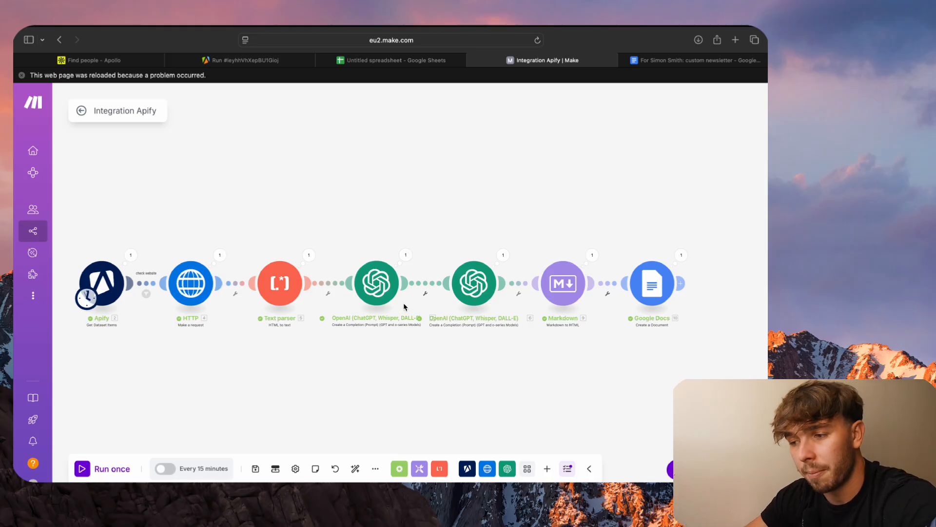
- Open the first OpenAI module and review its method, model and the messages sent to ChatGPT
left_click(368, 280)
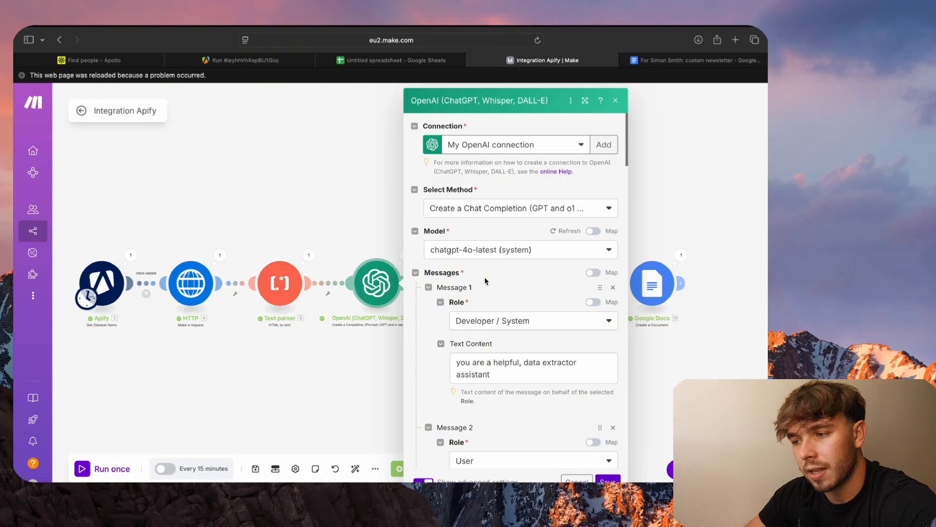
scroll(485, 280, "down", 2)
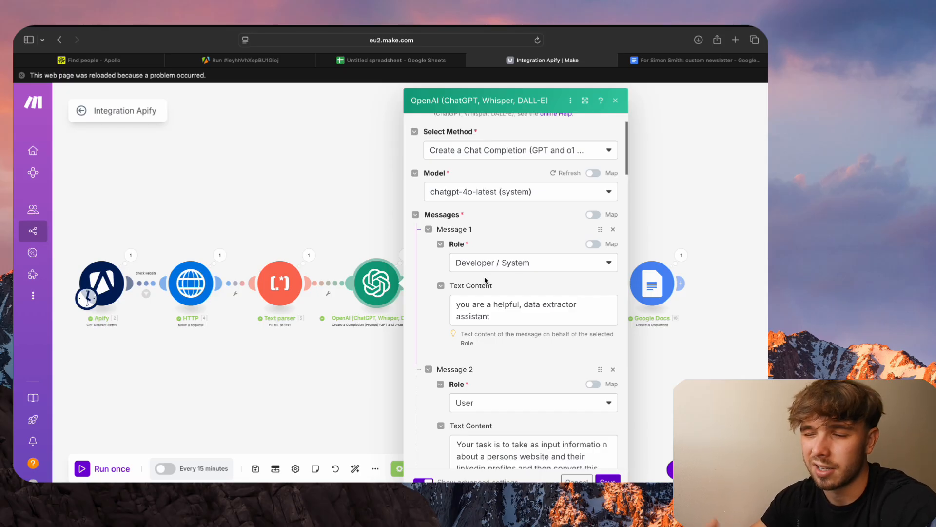
scroll(486, 280, "down", 3)
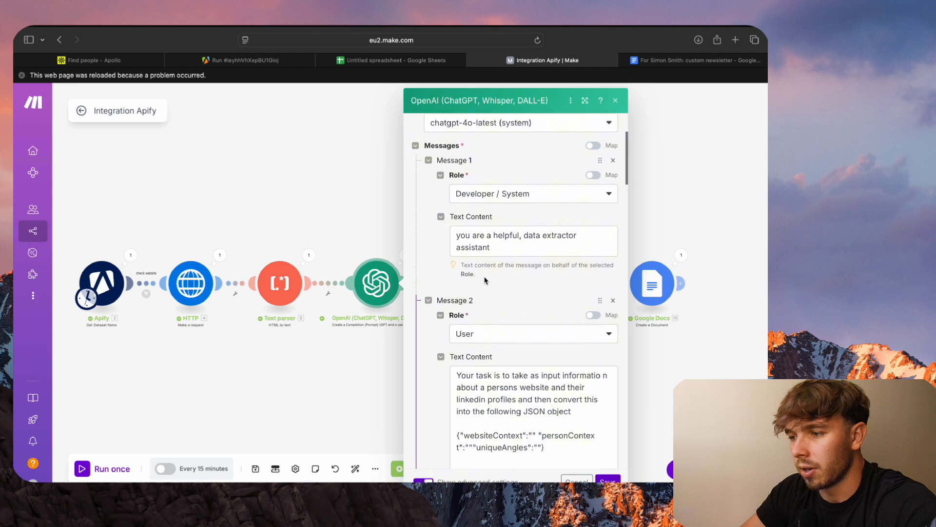
scroll(468, 253, "up", 2)
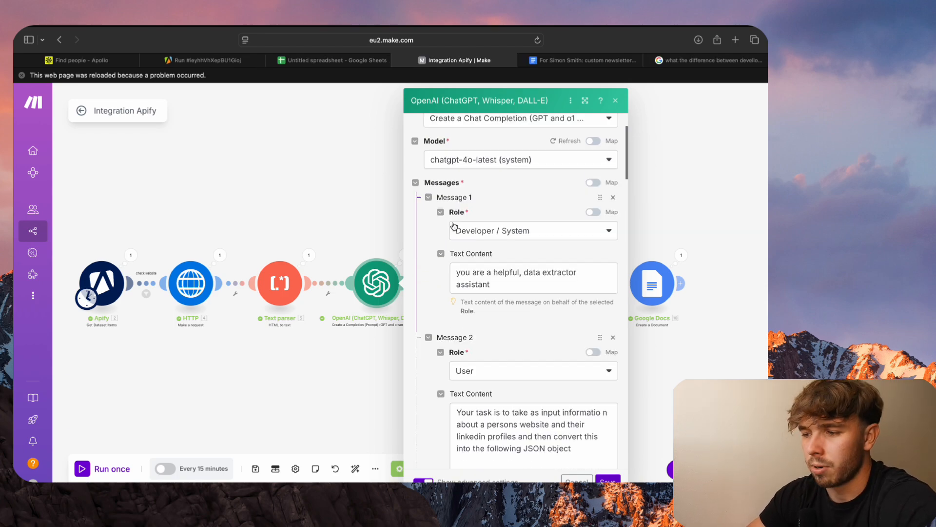
scroll(455, 237, "down", 3)
scroll(456, 244, "up", 4)
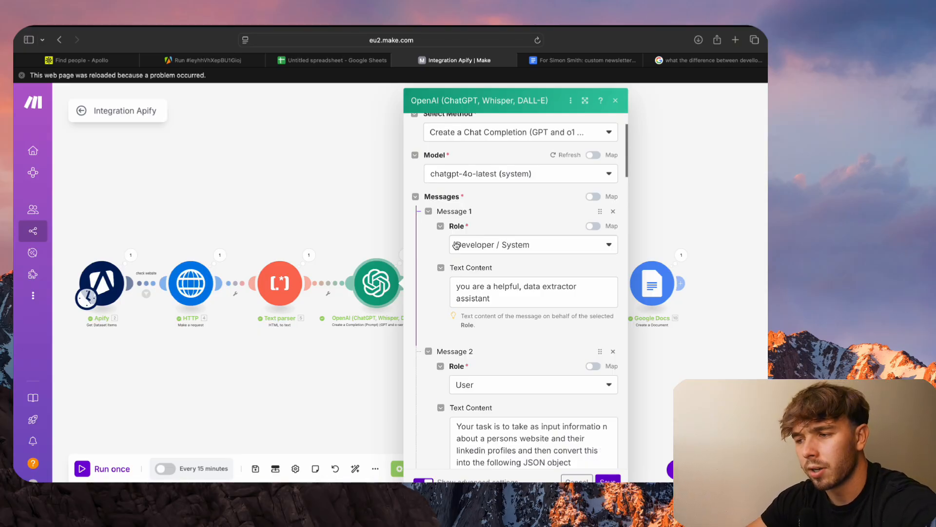
- Compare the user prompt in Message 2 with the Developer / System role and text content of Message 1
scroll(456, 245, "down", 7)
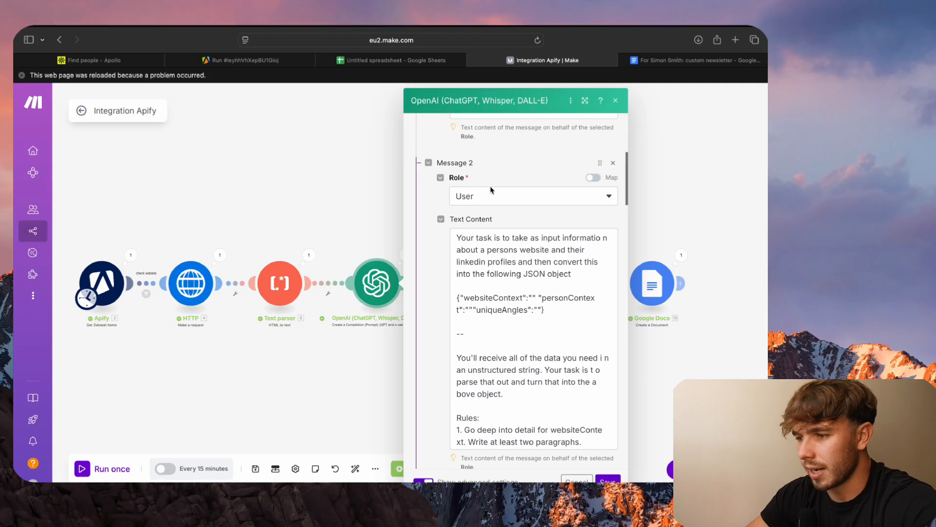
scroll(491, 257, "up", 5)
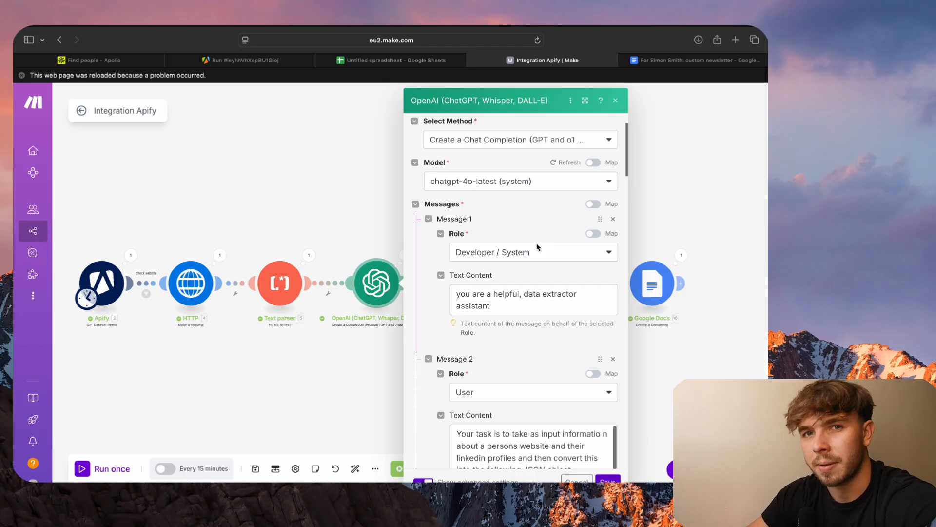
left_click(519, 311)
key("Escape")
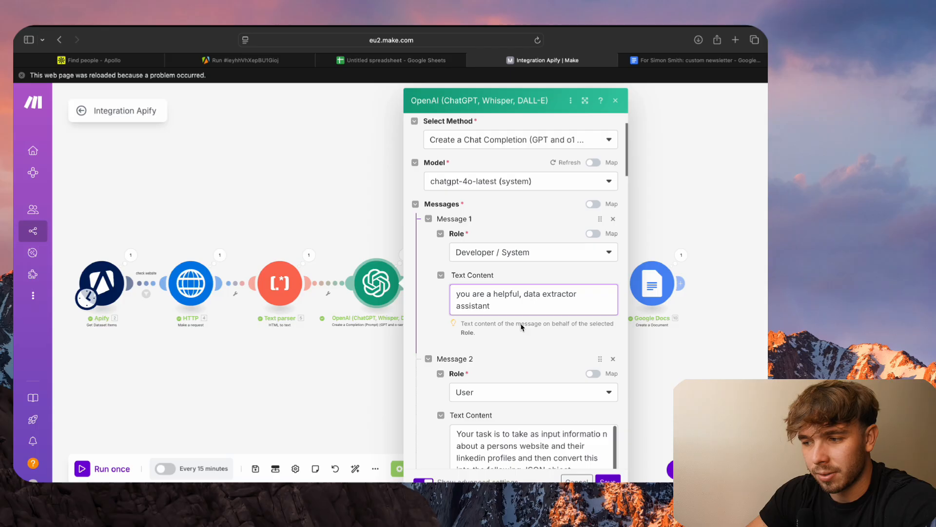
left_click(521, 327)
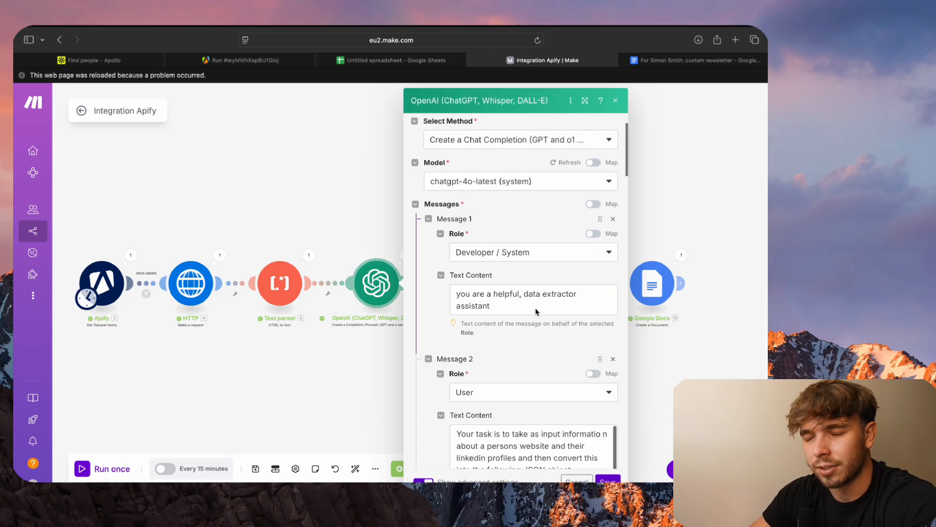
- Correct the split words "i n" to "in" and "t o" to "to" in Message 2's prompt and read its rules
scroll(536, 311, "down", 1)
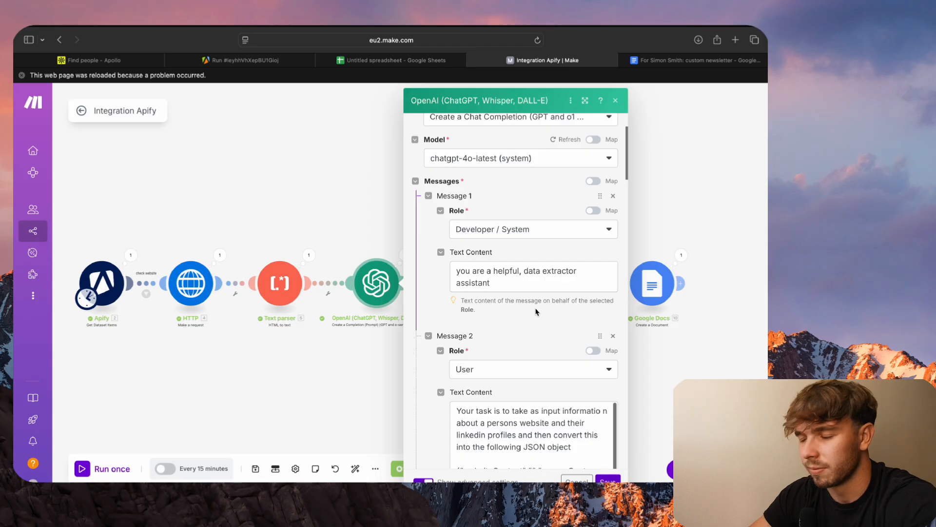
scroll(536, 312, "down", 9)
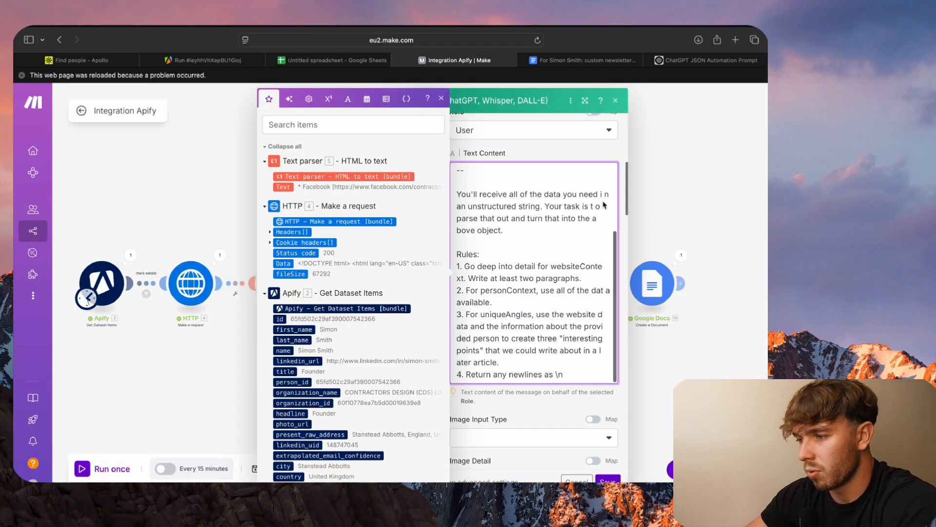
left_click(604, 205)
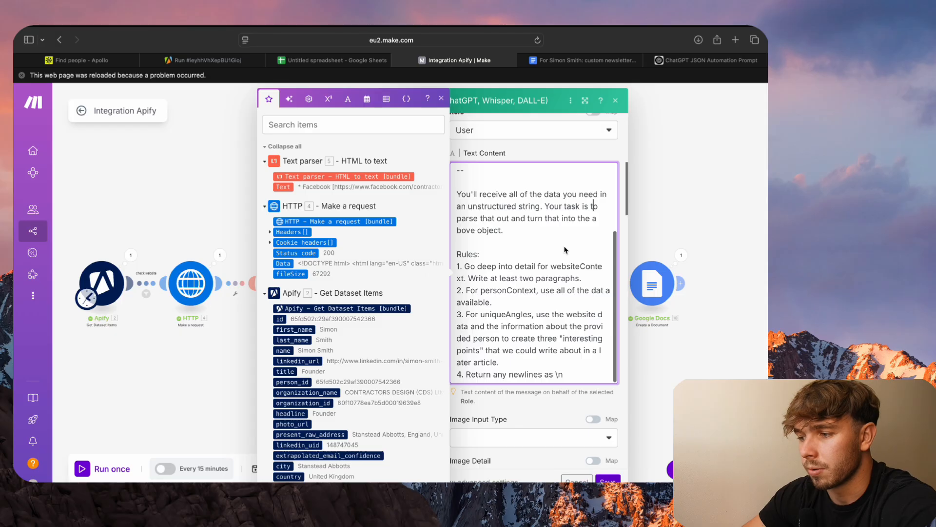
scroll(565, 250, "down", 3)
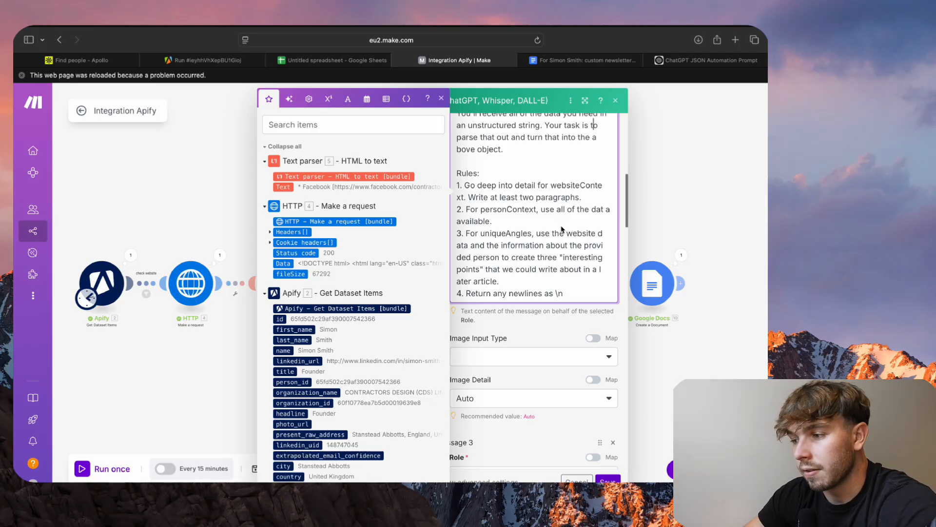
- Review Message 3's User role and text content, including the website scrape and personal information mappings
scroll(561, 229, "down", 1)
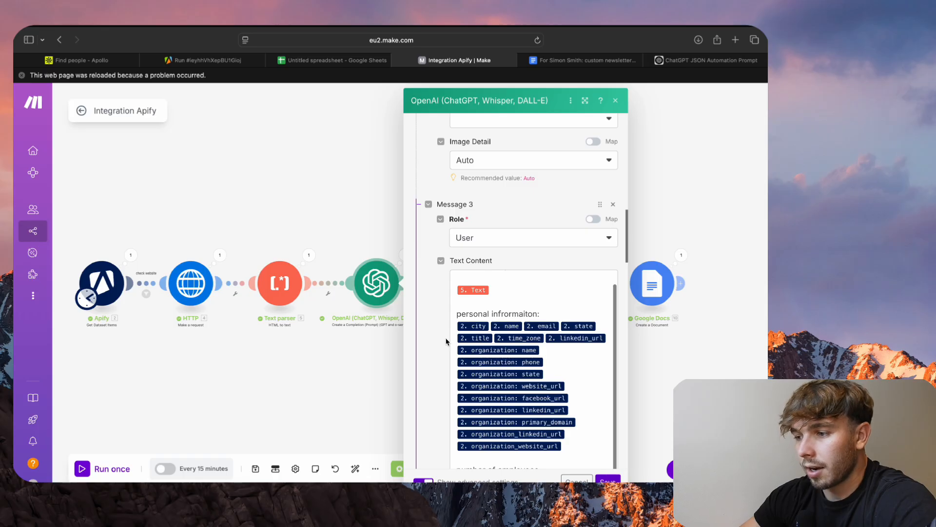
scroll(446, 342, "down", 3)
scroll(472, 244, "up", 1)
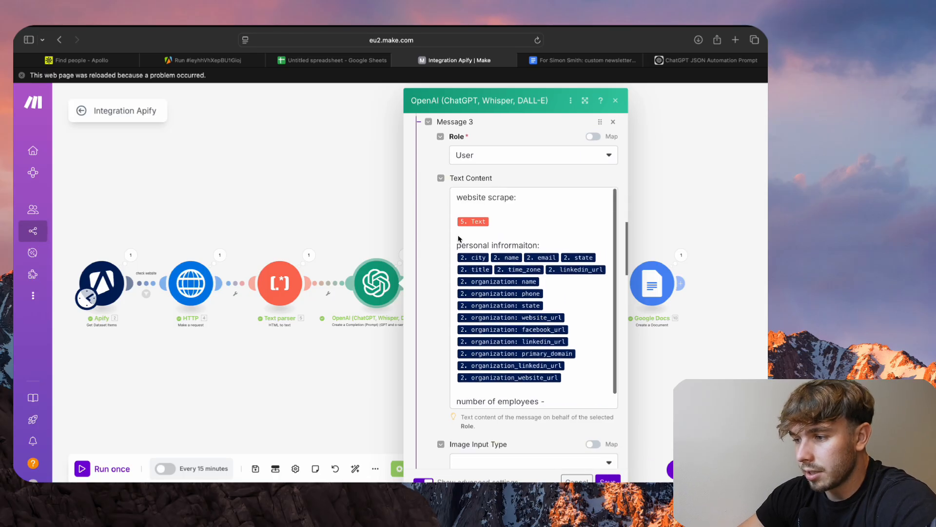
scroll(472, 244, "up", 5)
scroll(442, 228, "down", 10)
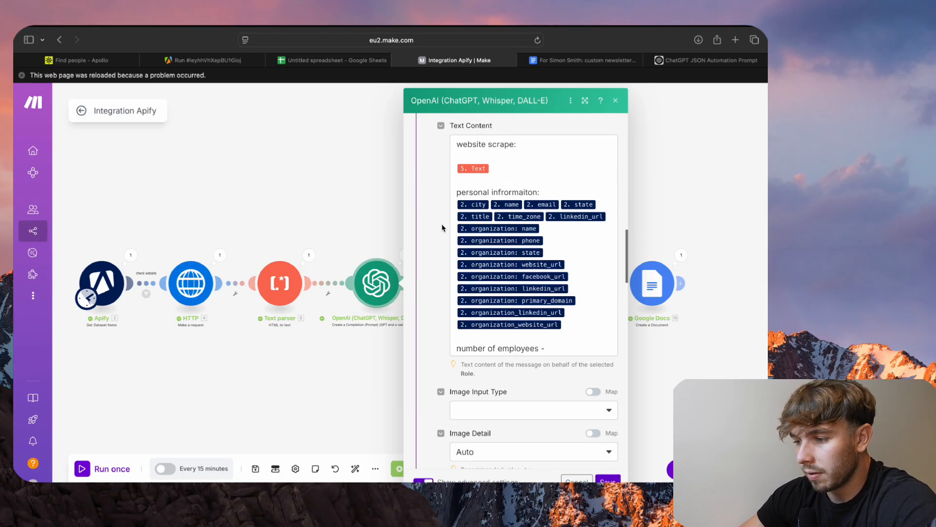
scroll(443, 228, "up", 1)
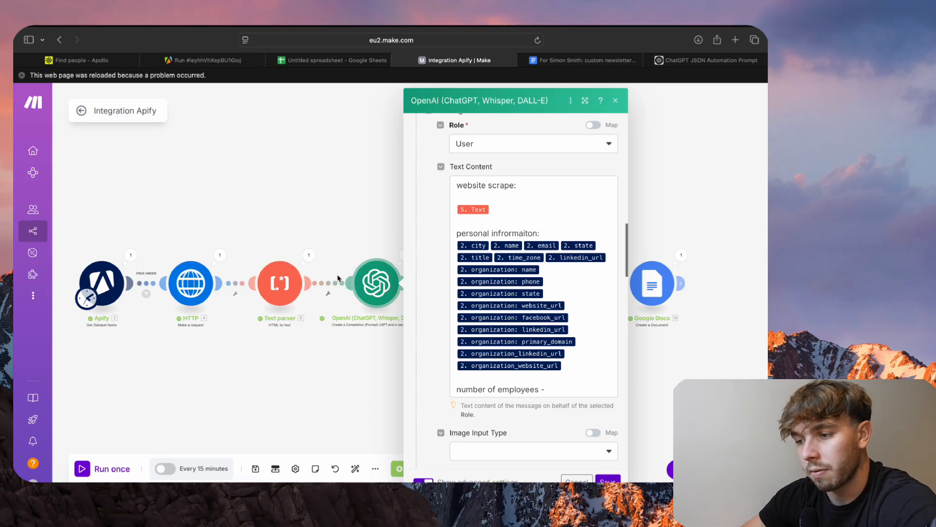
- Expand the Text parser module's output text from the last run, read through the scraped website content and close the results
left_click(310, 254)
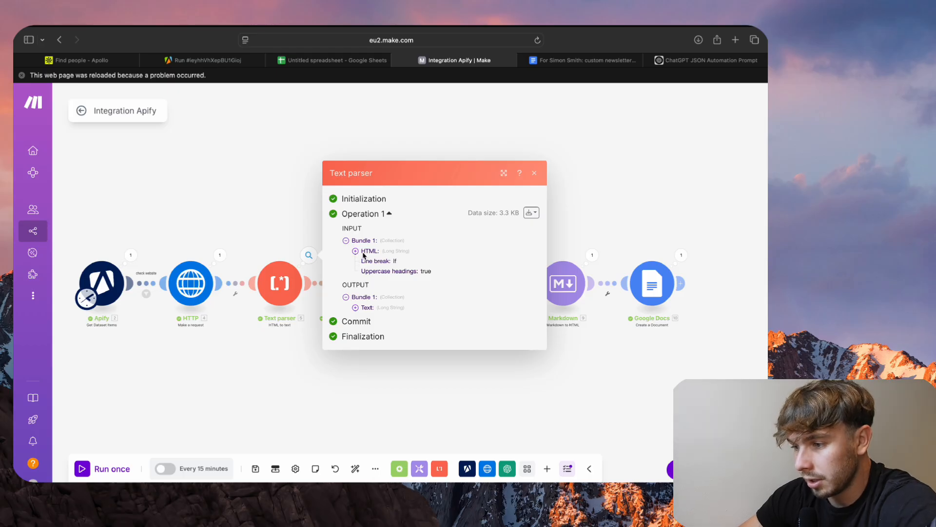
left_click(356, 308)
scroll(374, 285, "down", 5)
scroll(374, 284, "down", 1)
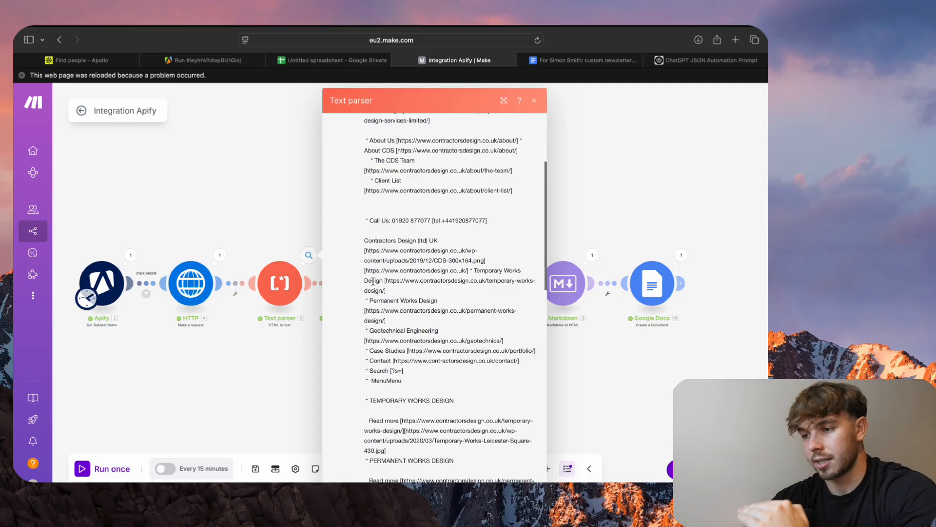
scroll(373, 282, "down", 8)
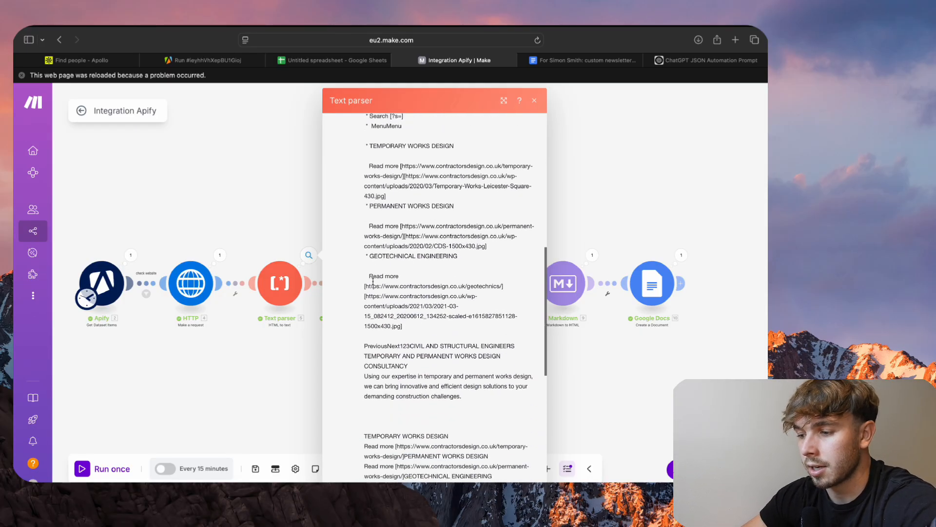
scroll(373, 281, "down", 5)
left_click(282, 403)
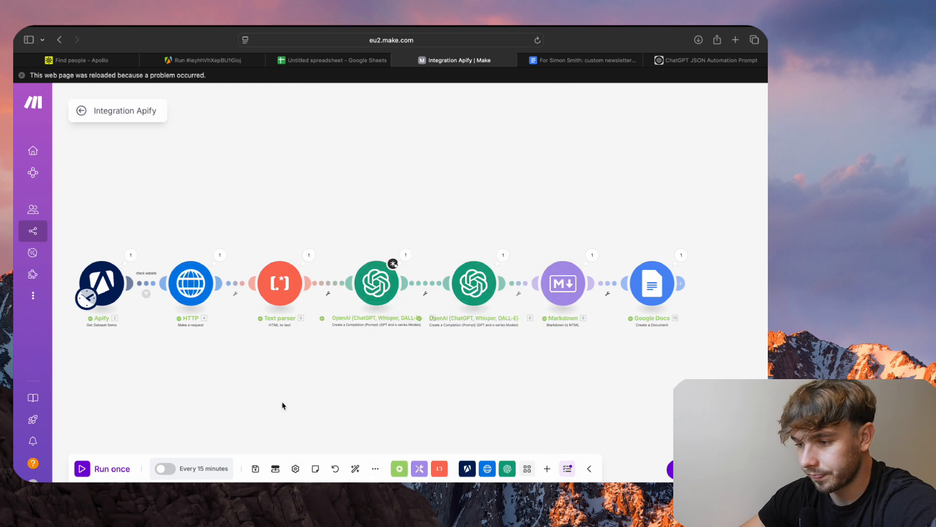
- Reopen the first OpenAI module, compare Message 3's mapped fields with the available Apify dataset items and close it without saving
left_click(384, 282)
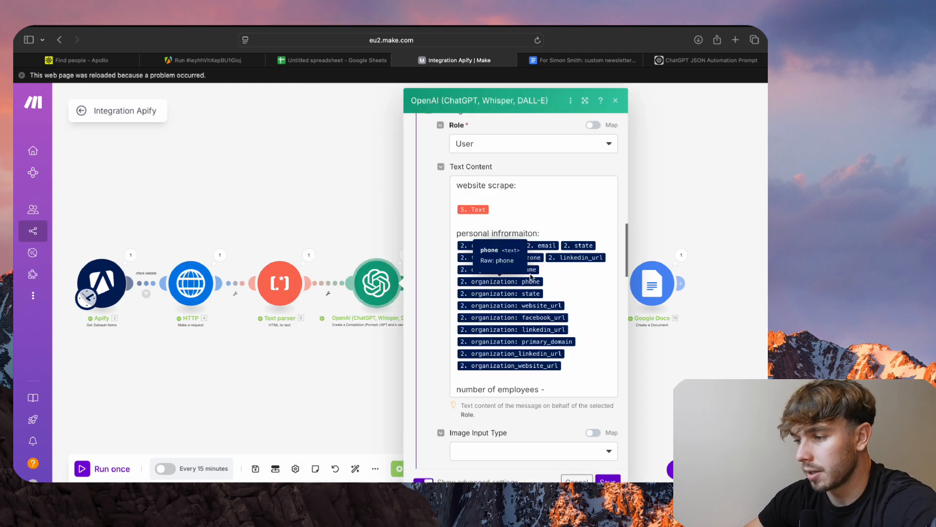
left_click(559, 237)
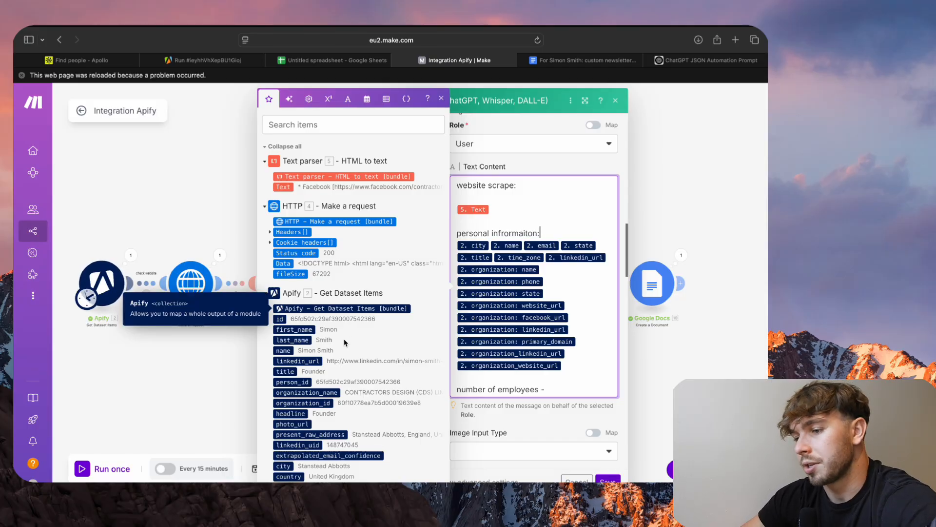
scroll(361, 324, "down", 6)
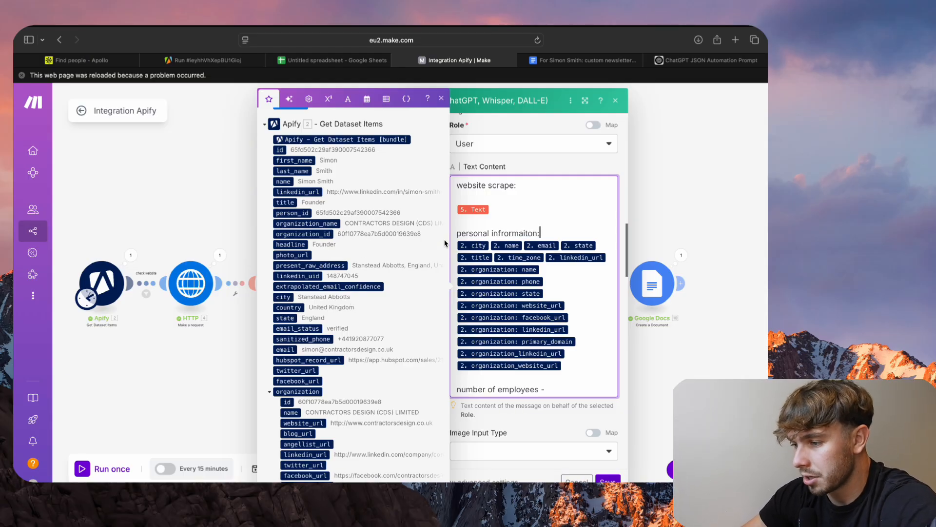
scroll(473, 310, "down", 1)
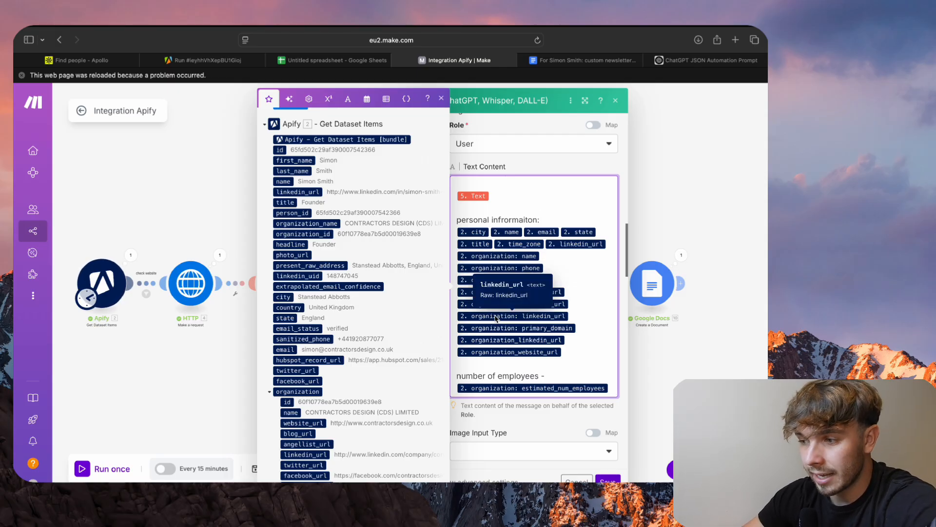
left_click(711, 157)
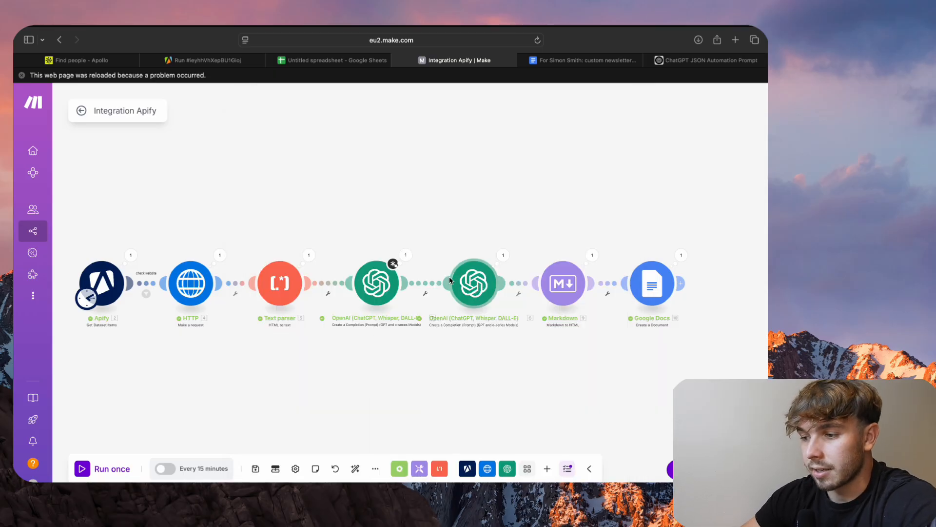
- Open the second OpenAI module and review its model and Message 1's Developer / System instruction
left_click(367, 292)
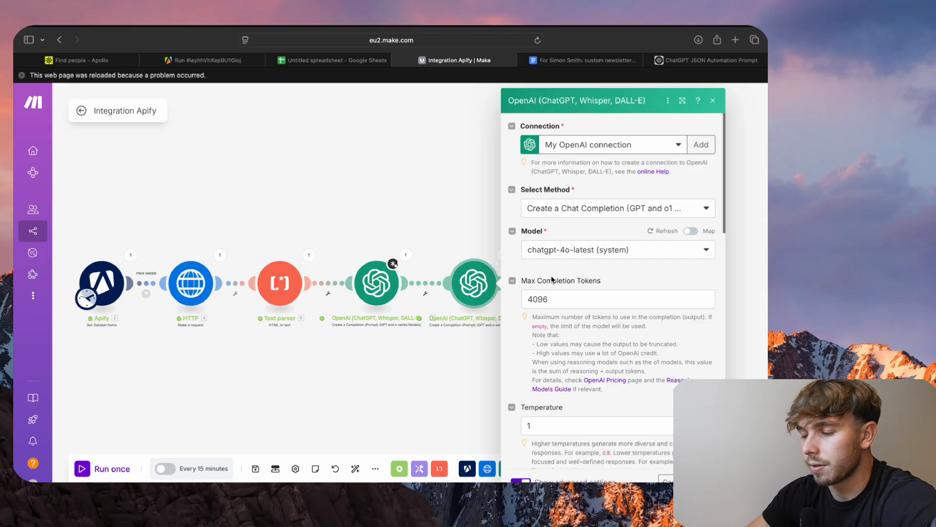
scroll(552, 279, "down", 2)
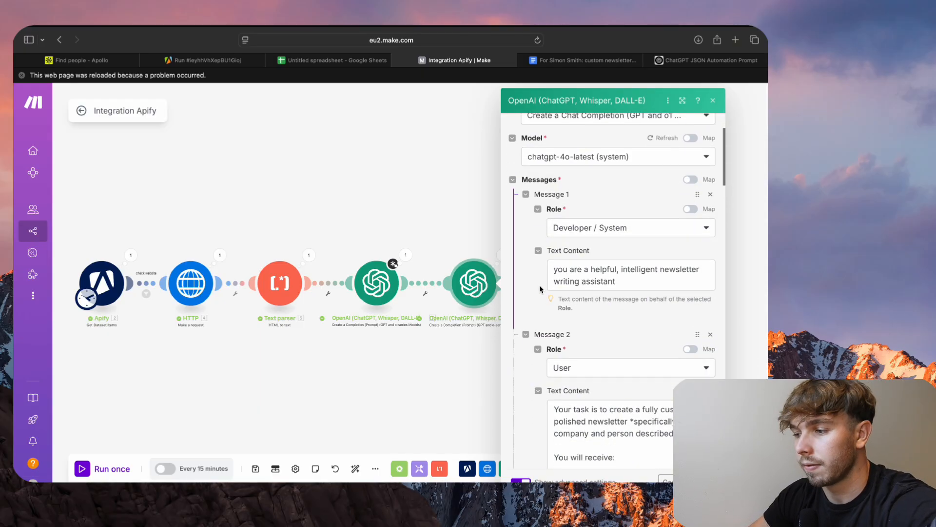
scroll(589, 270, "down", 1)
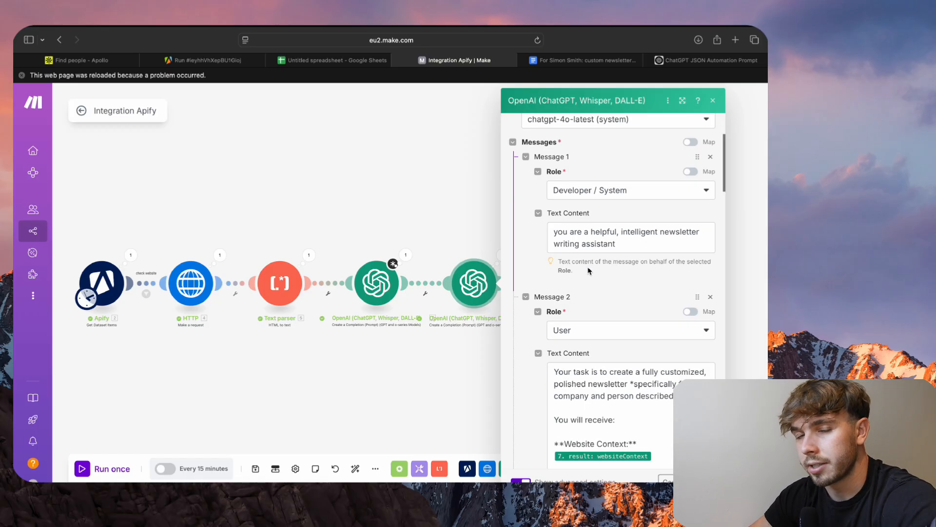
scroll(589, 270, "down", 4)
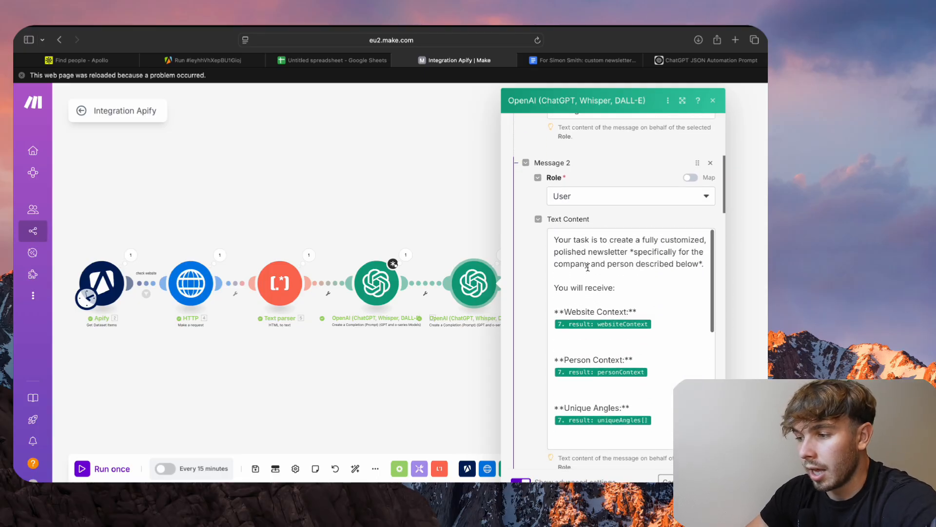
- Read Message 2's newsletter prompt, from the website, person and unique angles context through the writing rules to the output format
scroll(546, 319, "down", 2)
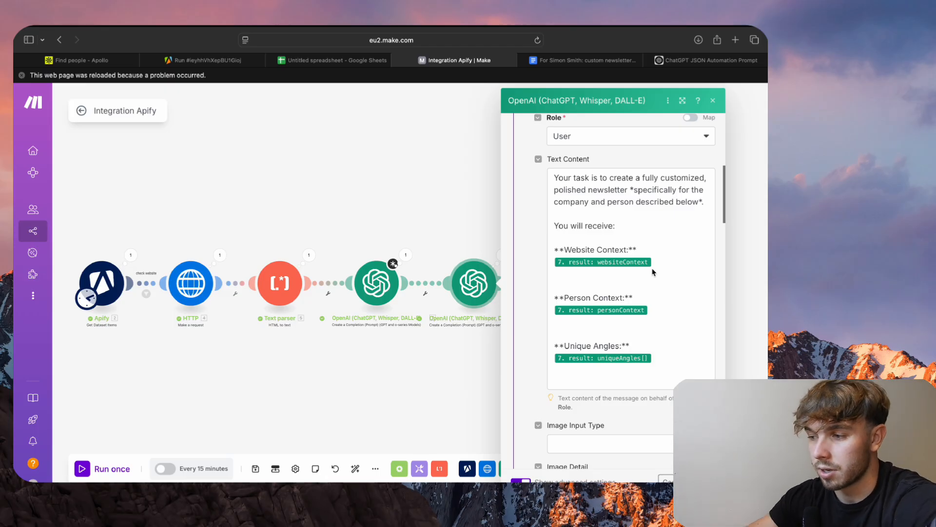
scroll(653, 273, "down", 2)
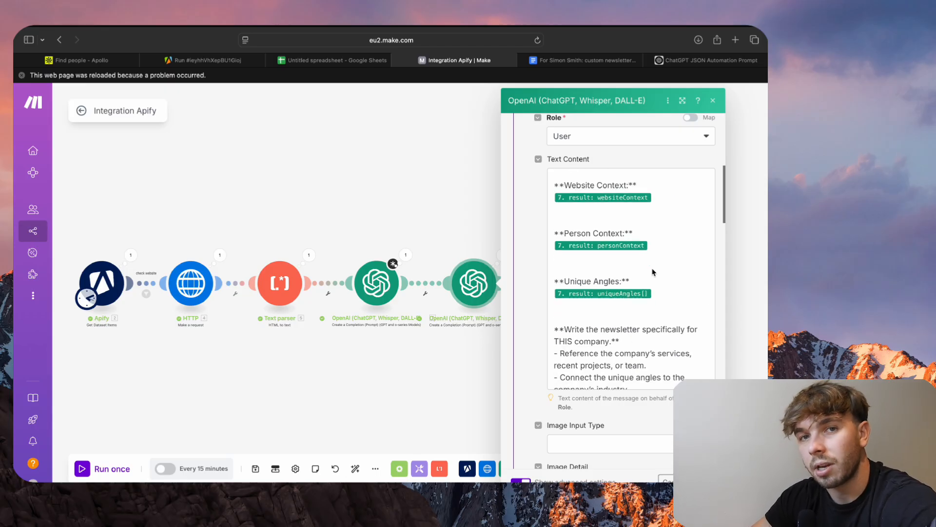
scroll(653, 272, "down", 5)
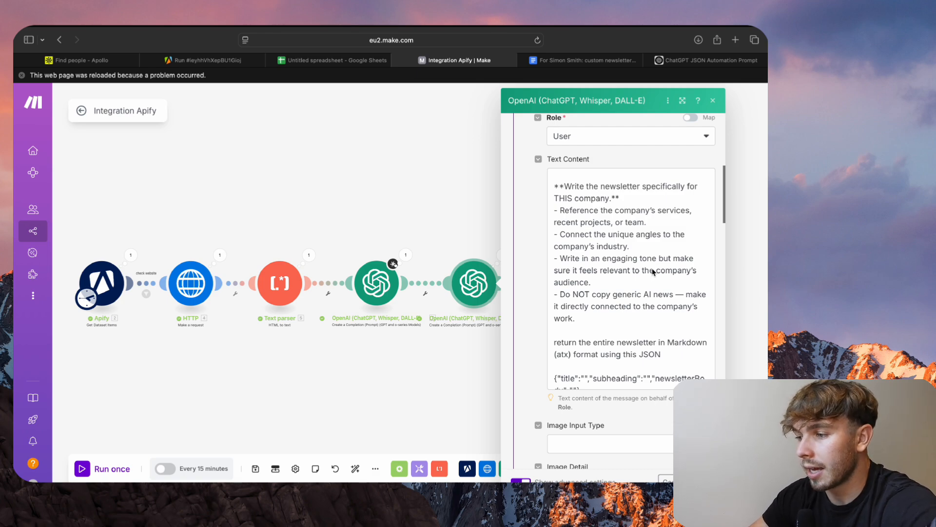
scroll(654, 272, "down", 2)
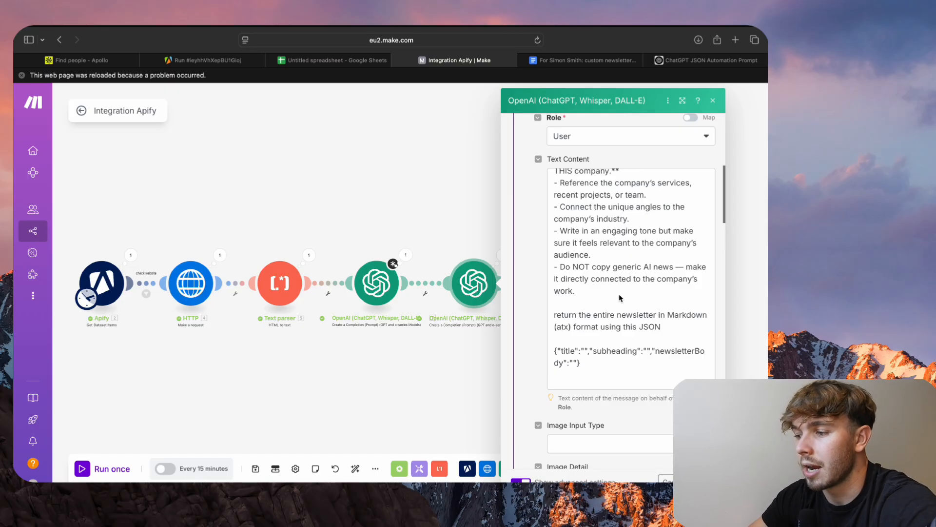
scroll(620, 298, "down", 1)
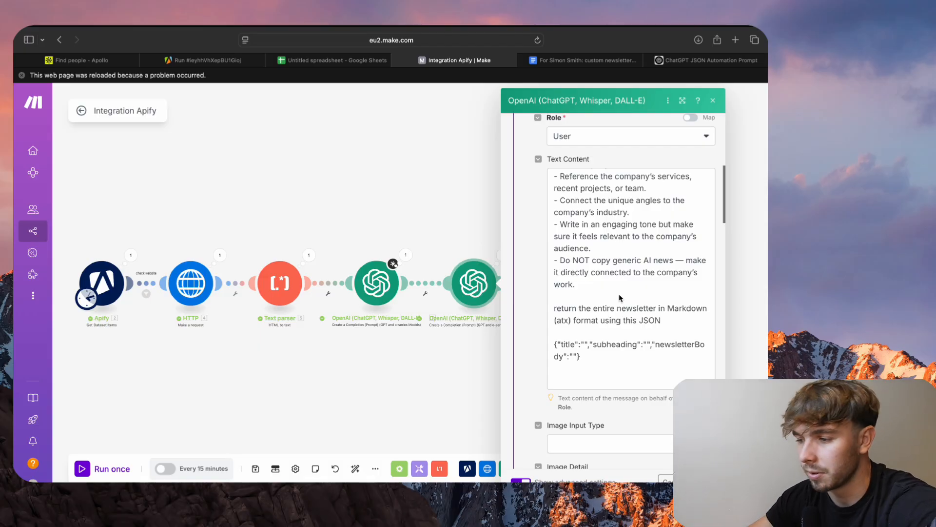
- Highlight the Markdown (atx) return instruction and the title, subheading and newsletterBody JSON in Message 2, and close the module without saving
left_click(621, 299)
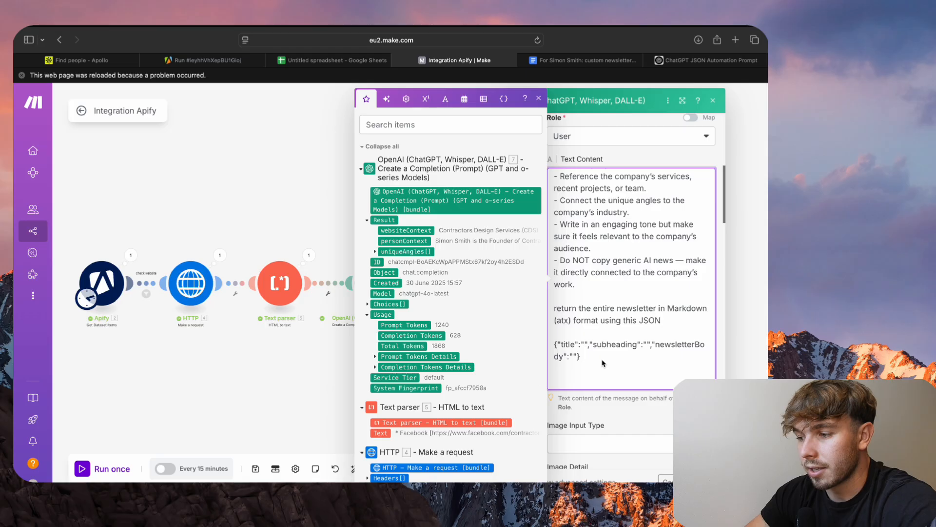
left_click_drag(582, 356, 554, 307)
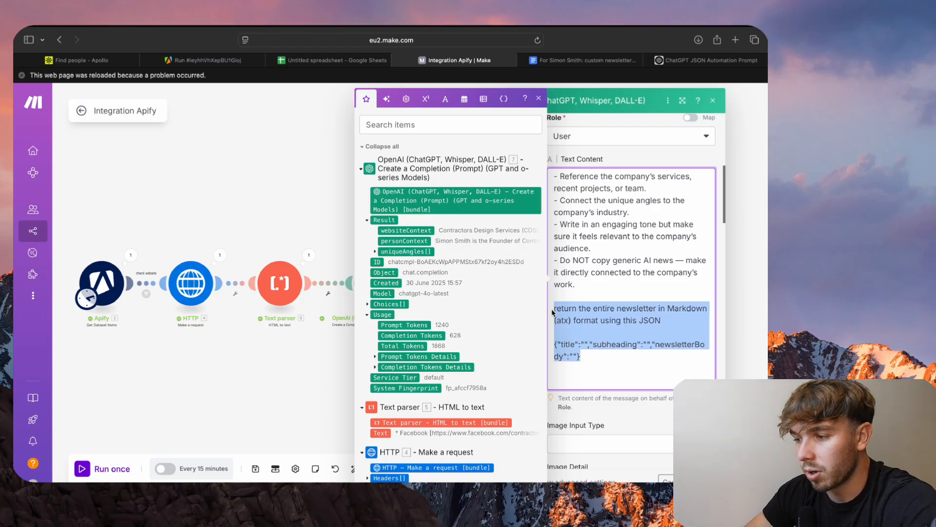
left_click(601, 343)
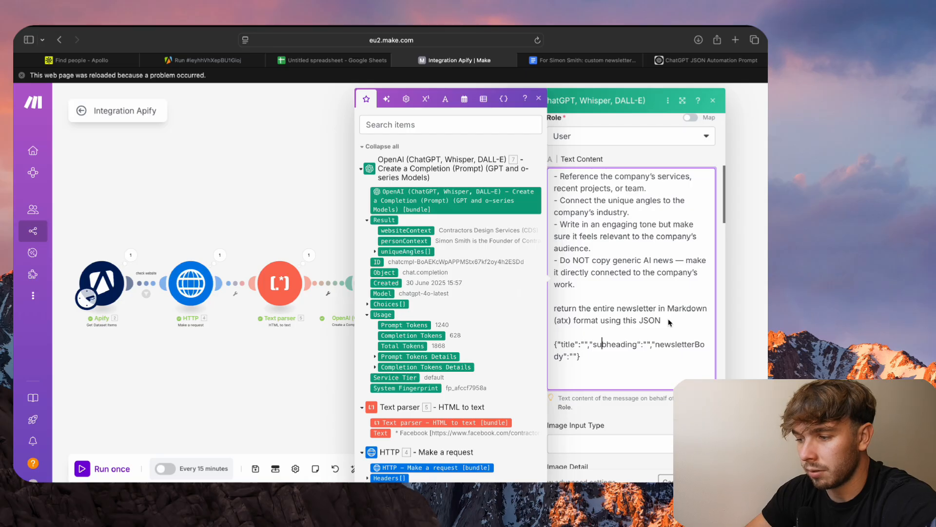
left_click_drag(582, 357, 554, 348)
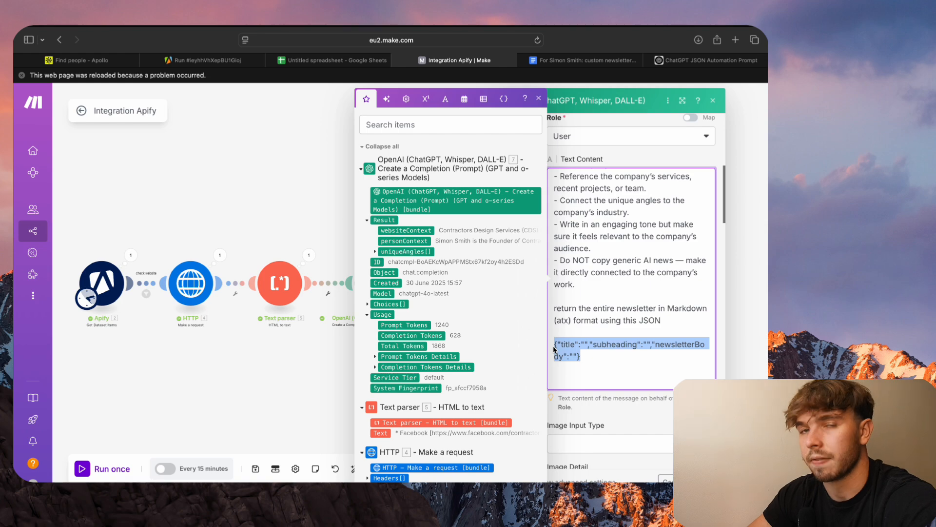
left_click(573, 347)
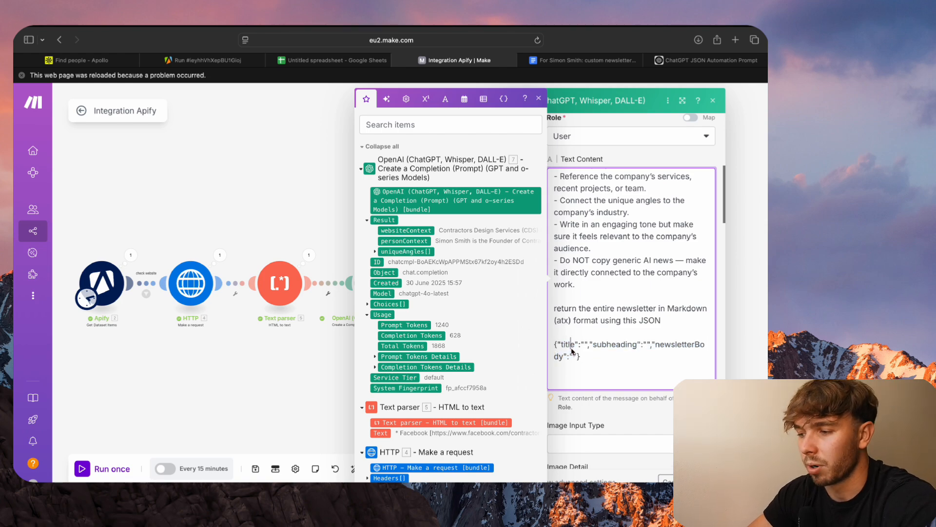
left_click(608, 346)
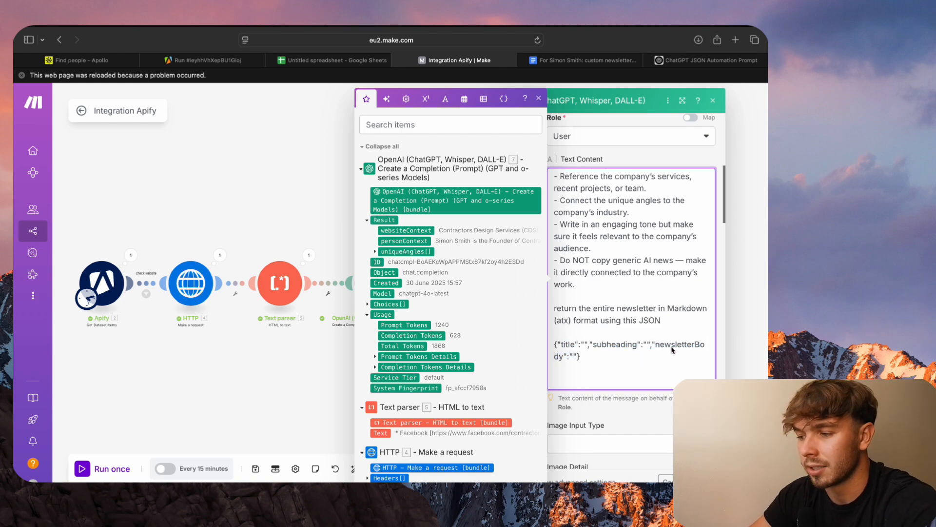
key("Escape")
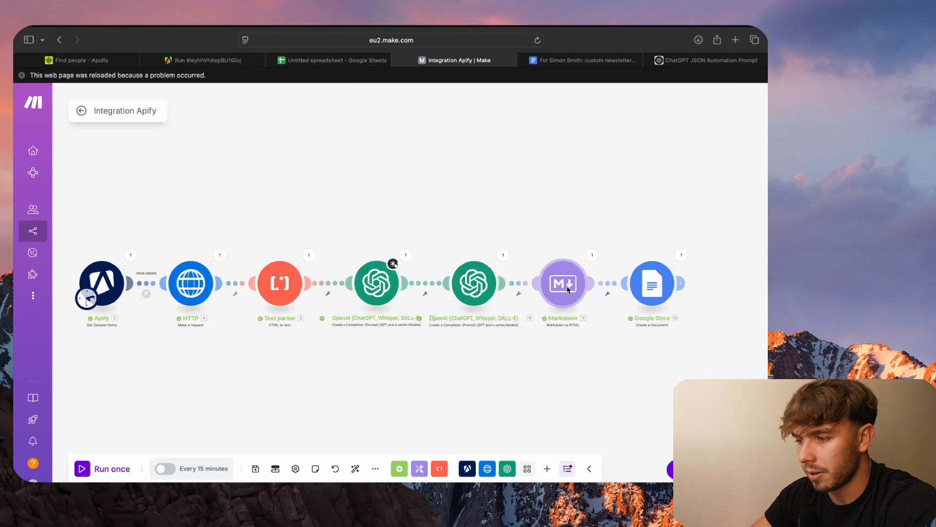
- Check the Google Docs module's document name and its Content field's HTML mapping, and save the module settings
left_click(567, 289)
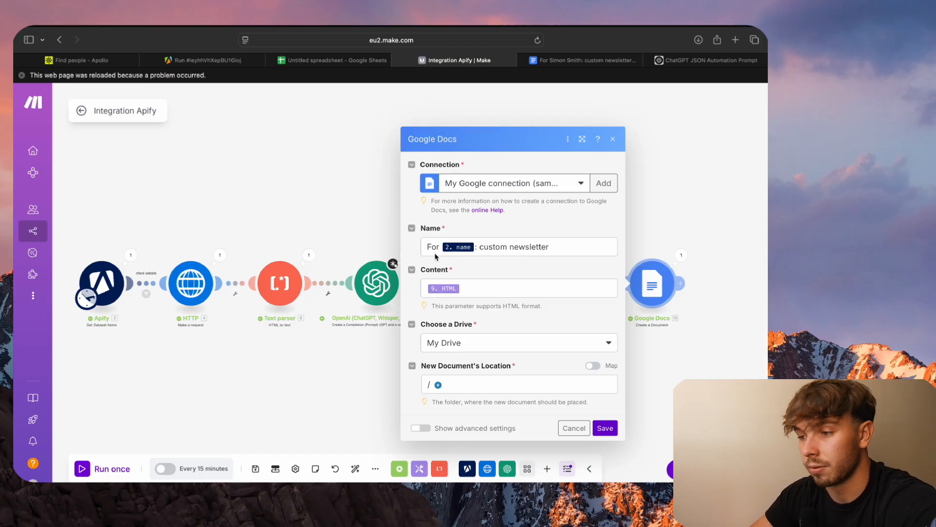
left_click(485, 249)
left_click(506, 264)
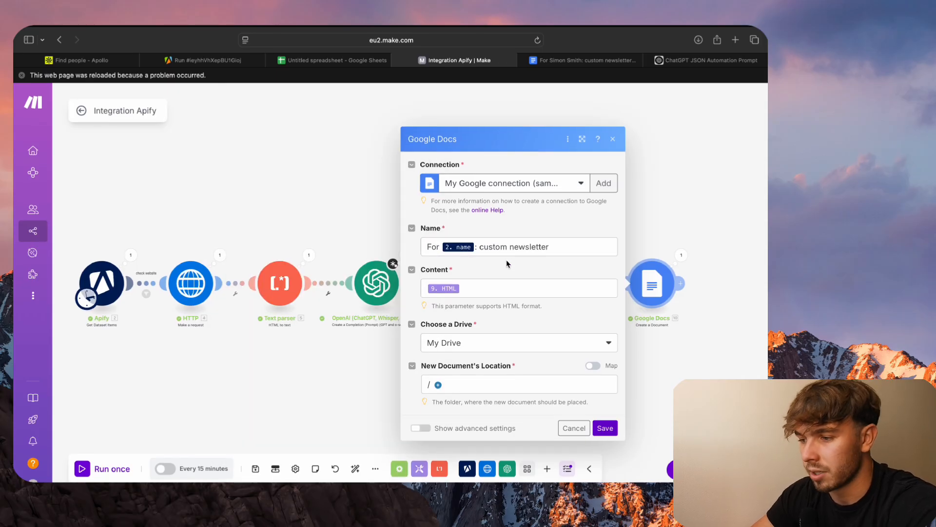
left_click(476, 292)
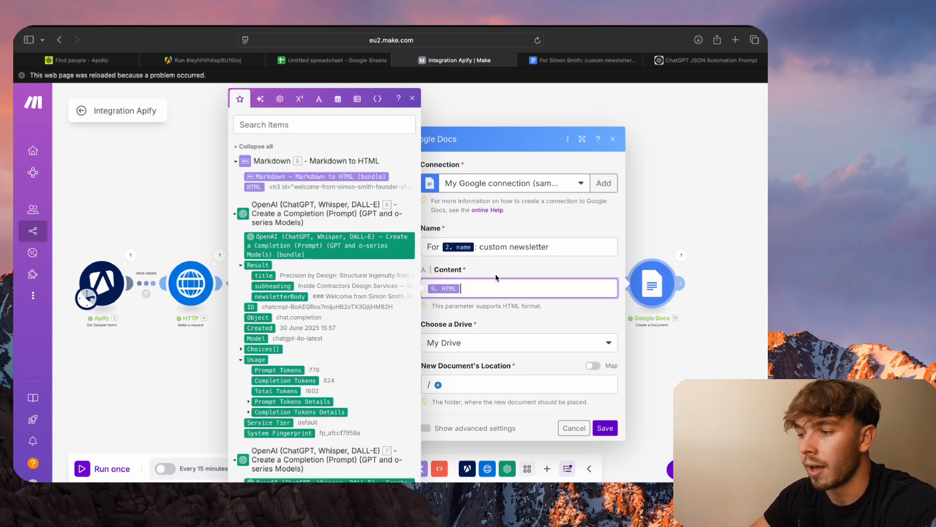
left_click(677, 205)
left_click(649, 271)
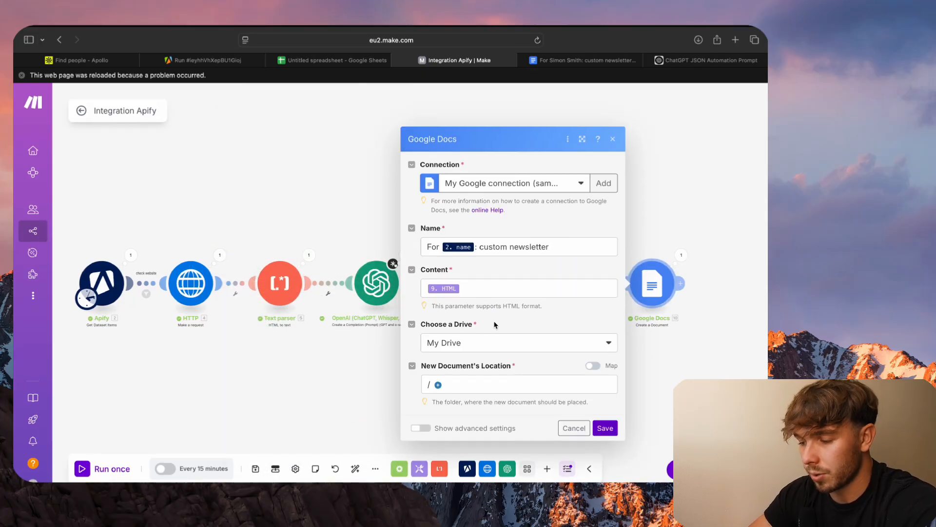
left_click(605, 429)
- Save the unsaved changes in the first OpenAI module and run the whole scenario once
left_click(136, 465)
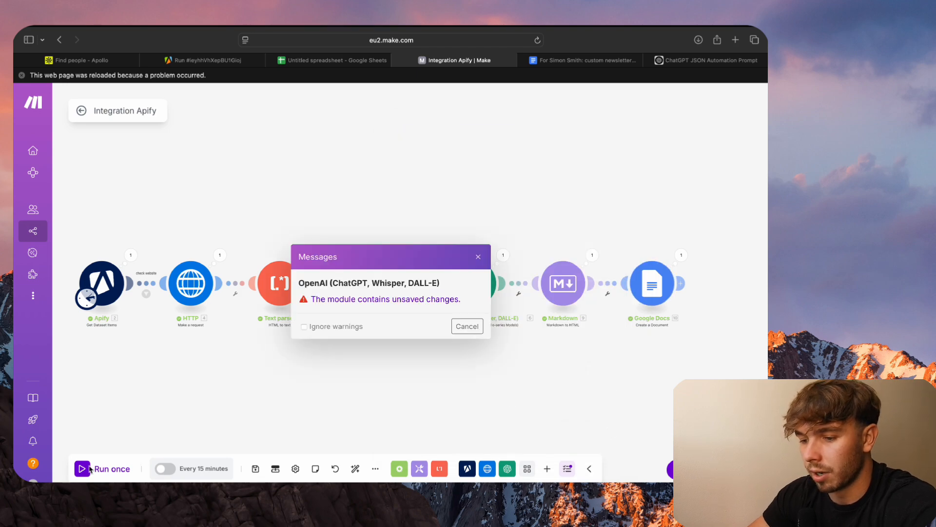
left_click(445, 307)
scroll(535, 258, "down", 10)
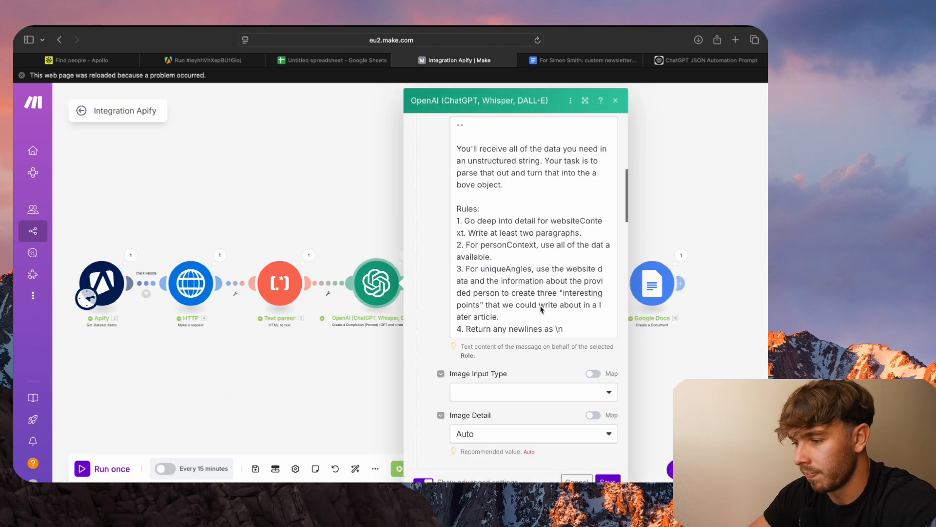
left_click(609, 480)
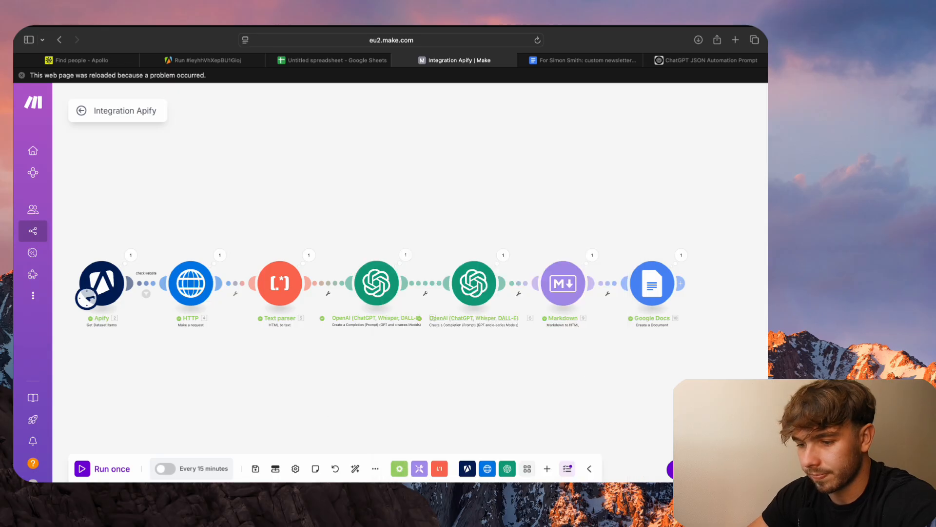
left_click(85, 469)
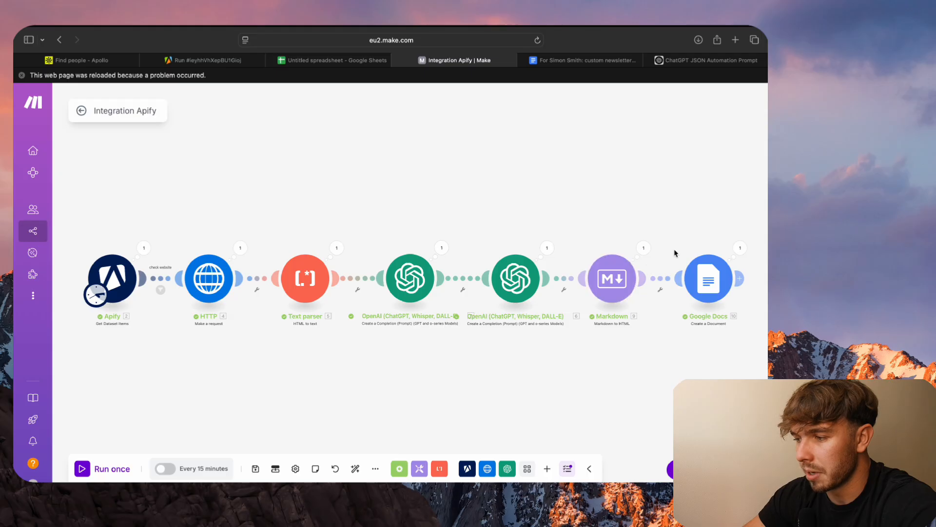
- Inspect the Google Docs module's output bundle from the run, including its document metadata, and close it
left_click(740, 248)
scroll(628, 299, "down", 10)
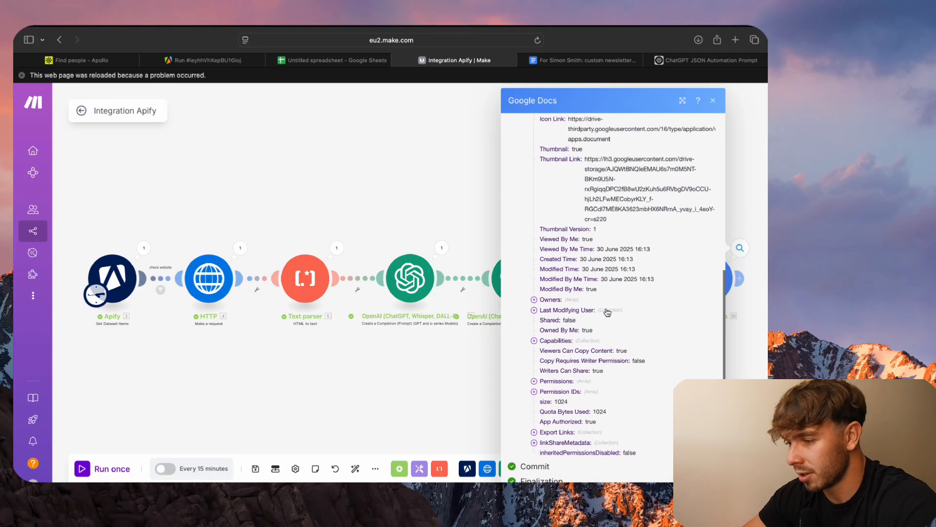
scroll(608, 312, "up", 5)
scroll(607, 313, "down", 5)
scroll(608, 312, "down", 2)
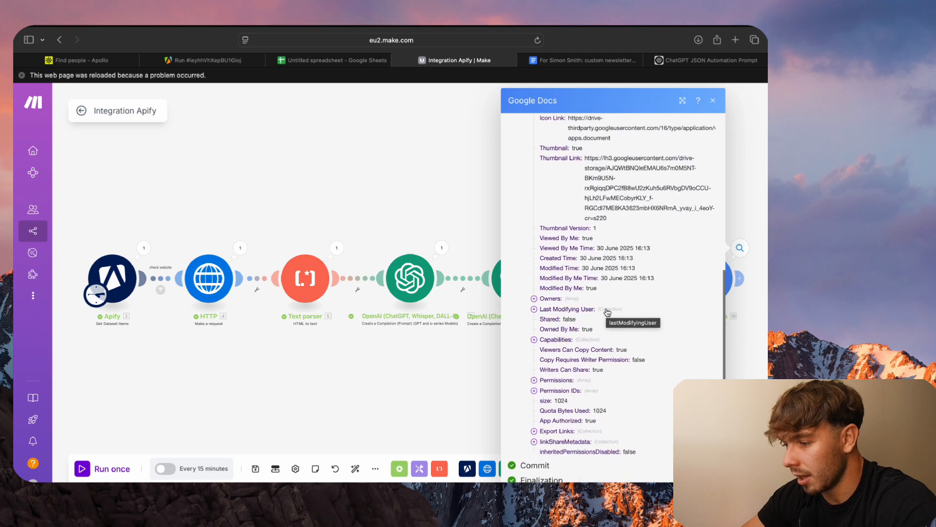
left_click(466, 420)
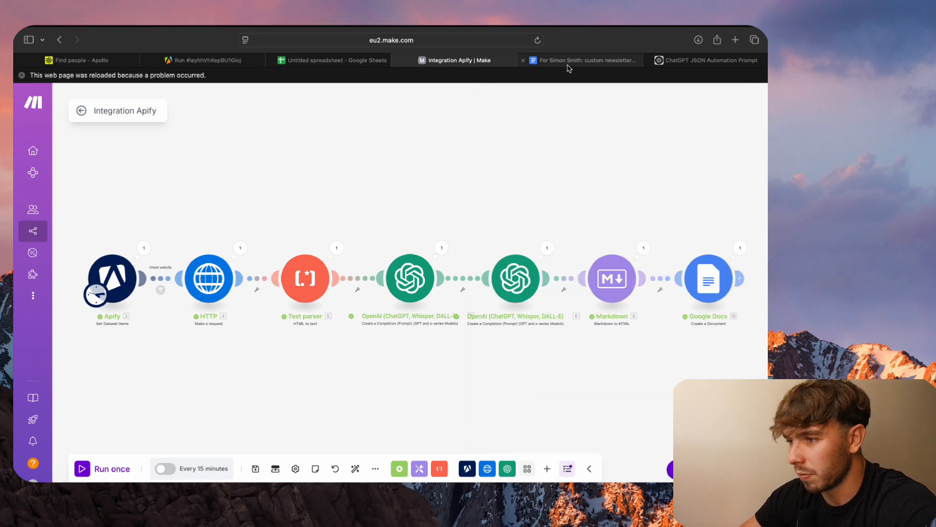
- Switch to Google Docs, return to the recent documents list and open the most recently created custom newsletter
left_click(569, 62)
left_click(62, 40)
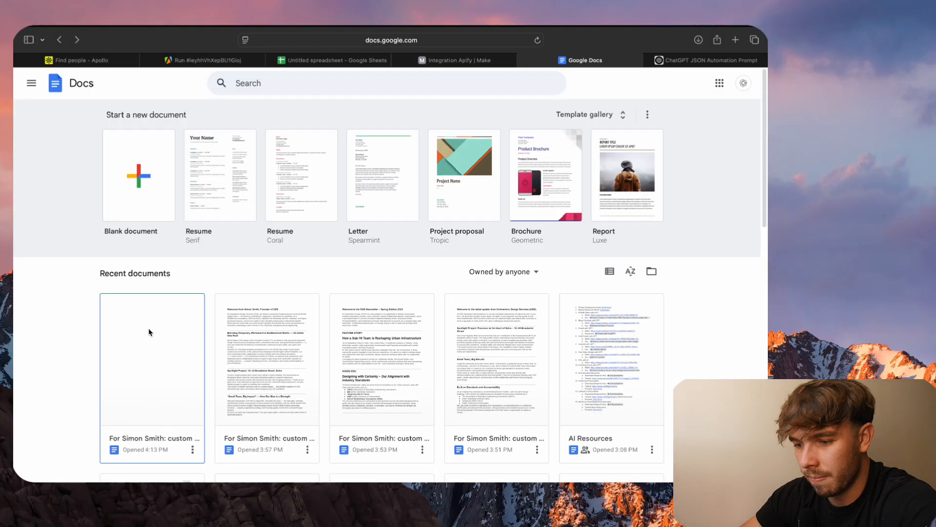
left_click(151, 372)
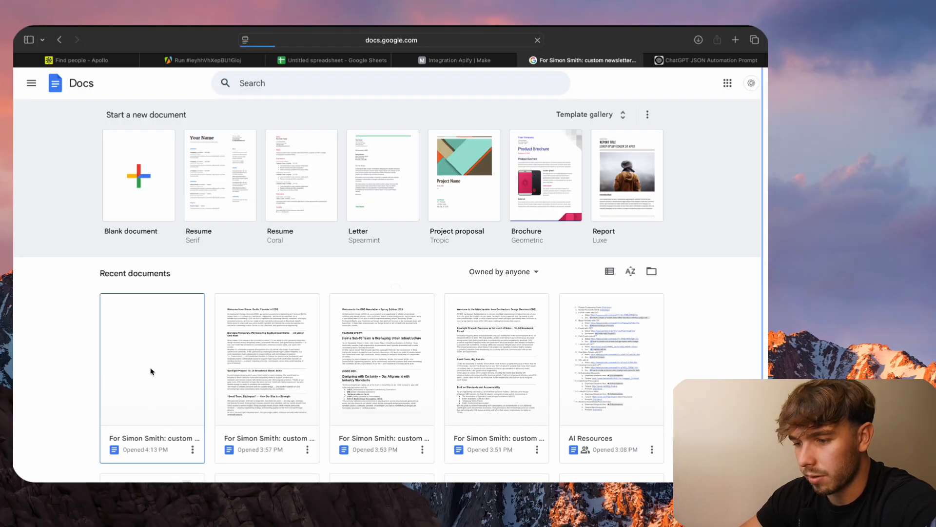
- Read through the generated newsletter's headings, body paragraphs, project link and credentials list, and return to its beginning
scroll(326, 328, "down", 1)
scroll(326, 328, "down", 1)
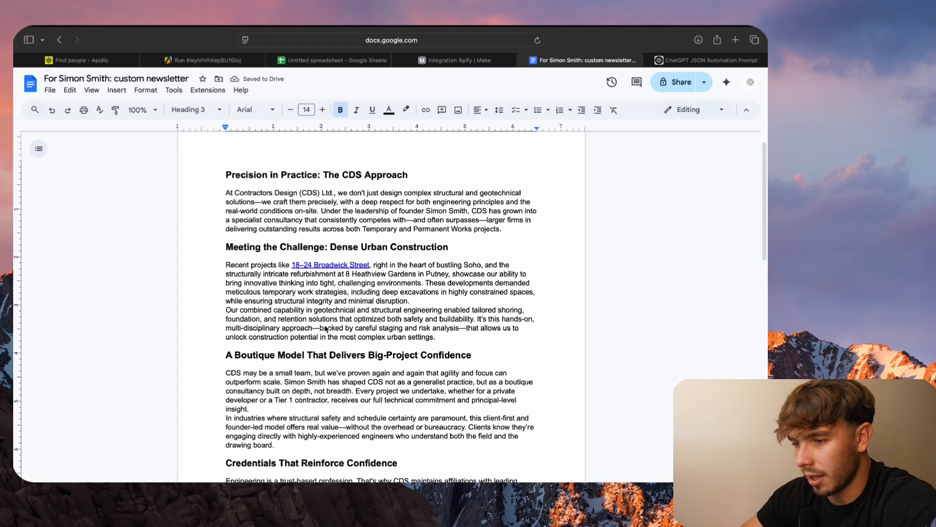
scroll(326, 328, "up", 2)
scroll(329, 313, "down", 5)
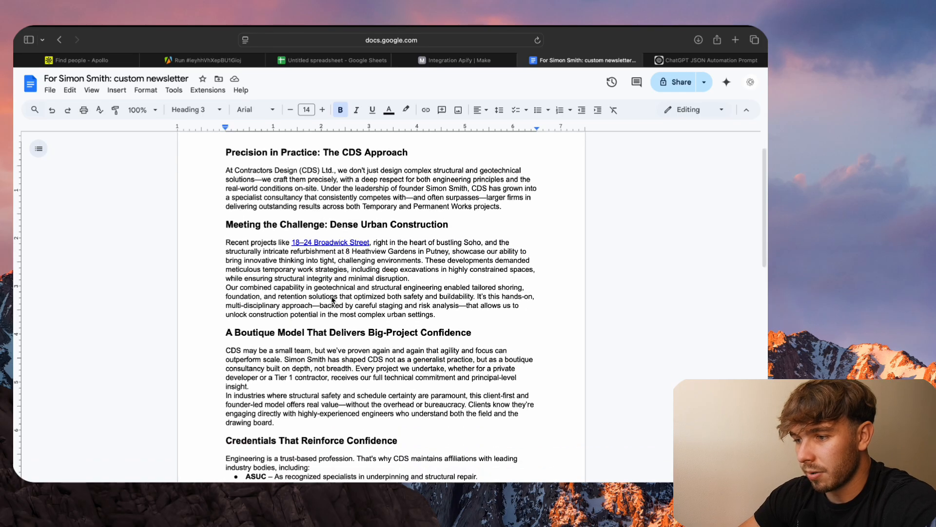
scroll(331, 300, "down", 6)
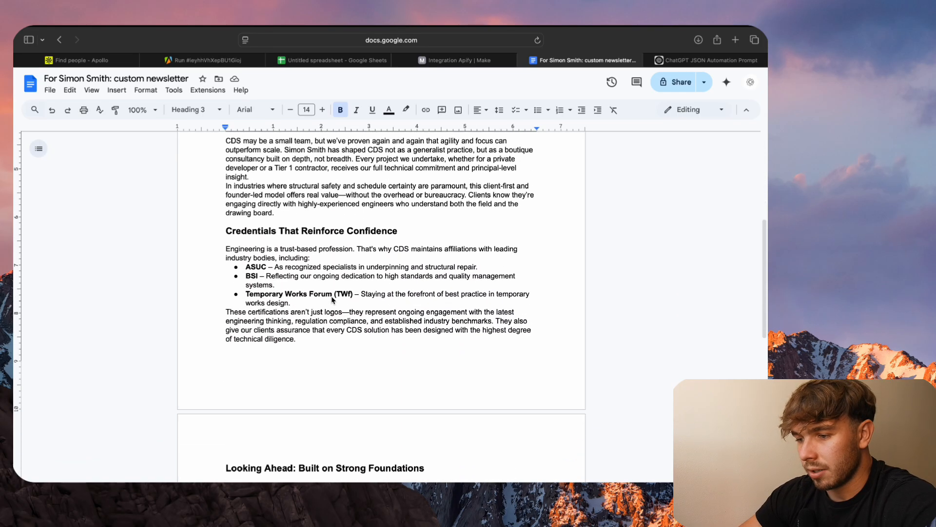
scroll(332, 300, "down", 1)
scroll(331, 300, "down", 5)
scroll(332, 300, "up", 10)
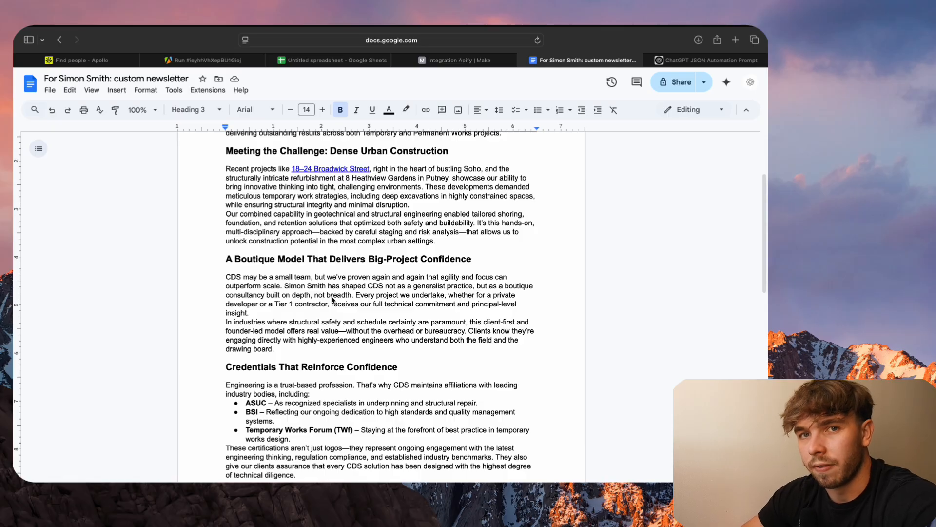
scroll(333, 299, "up", 5)
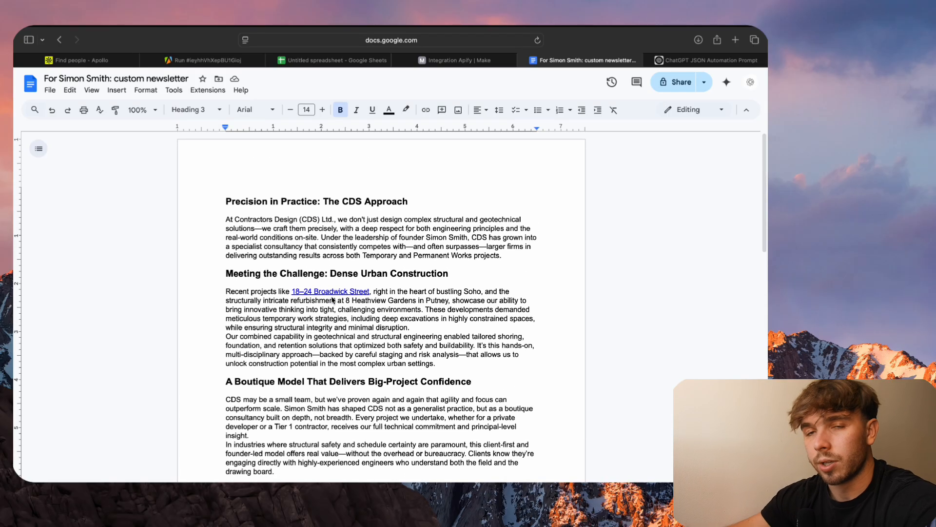